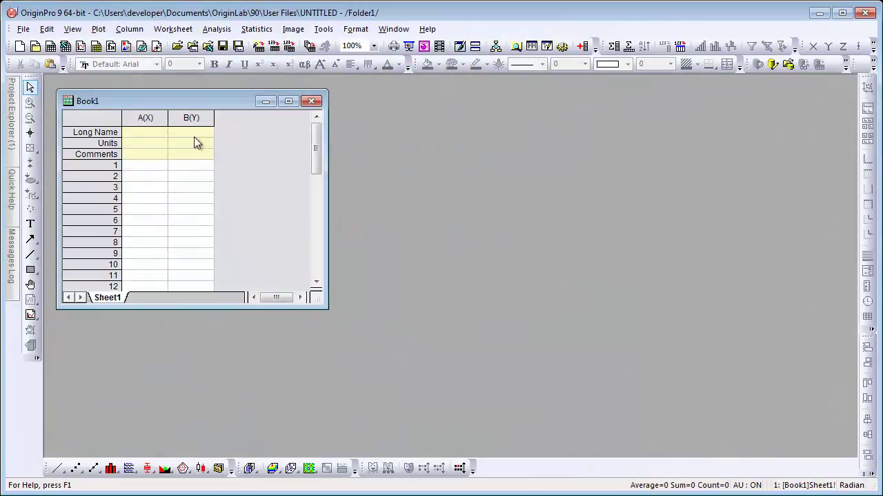
Start a Comma Delimited (CSV) import from the File menu and add scan 1.csv to the file list
click(23, 32)
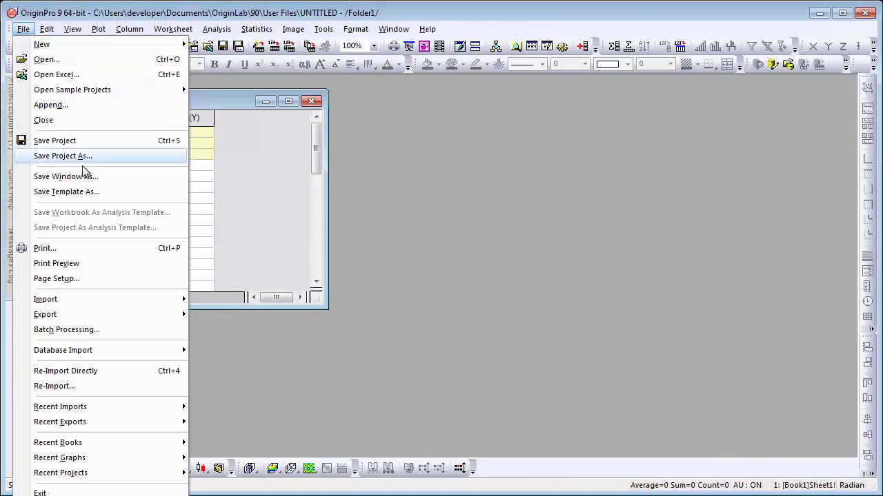
mouse_move(123, 303)
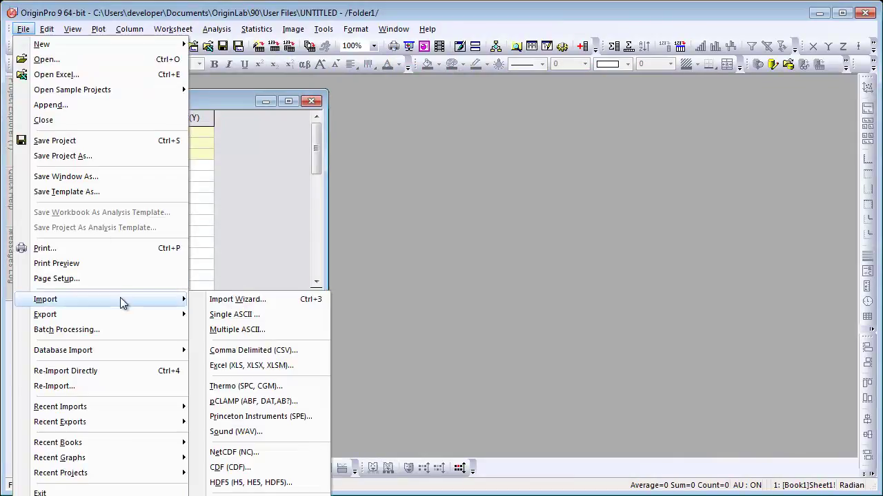
click(295, 352)
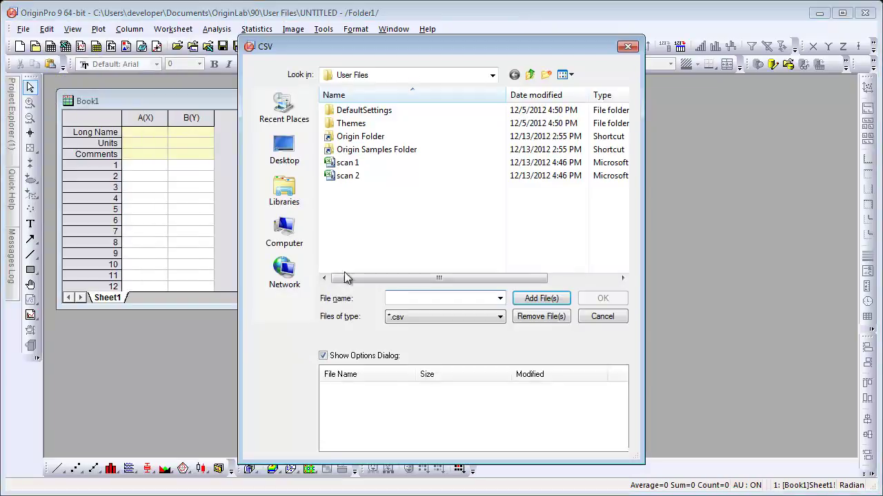
click(355, 164)
double_click(354, 164)
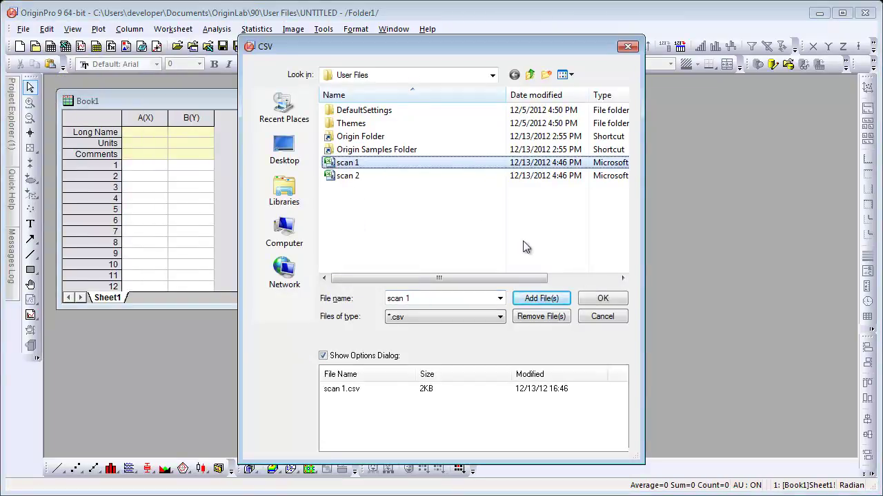
Go to the import options and set Subheader Lines to 2
click(603, 299)
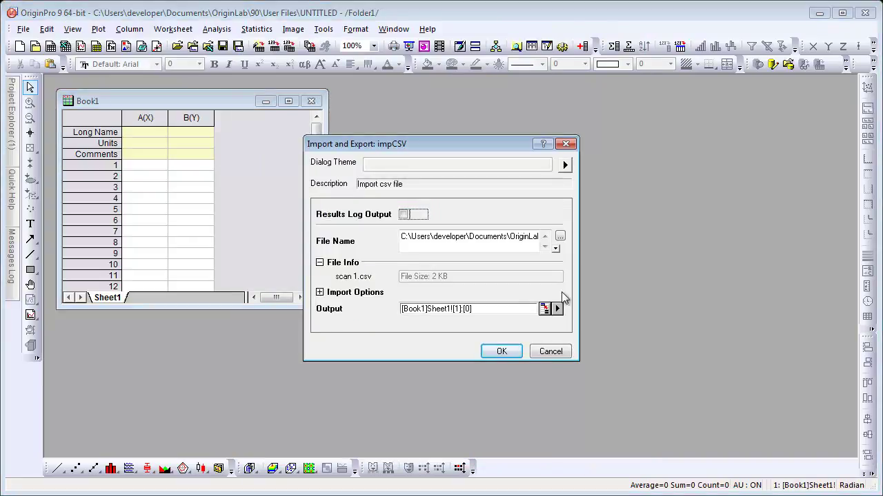
click(320, 293)
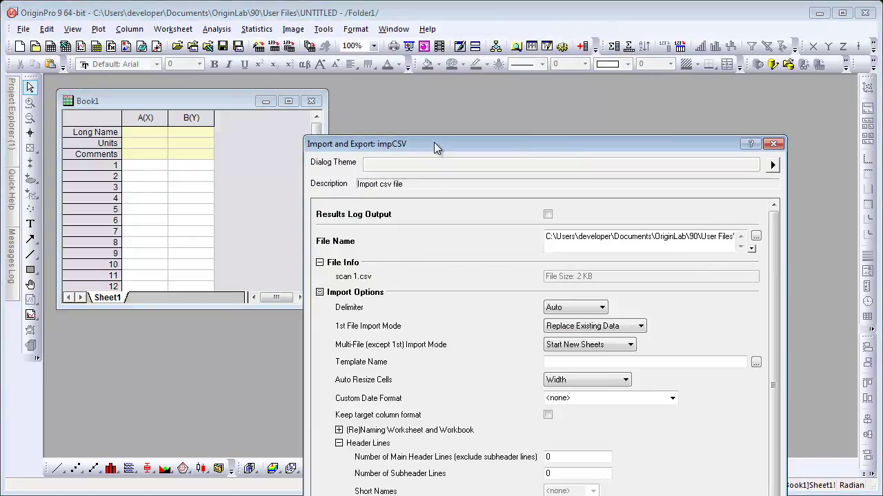
drag(431, 144, 382, 19)
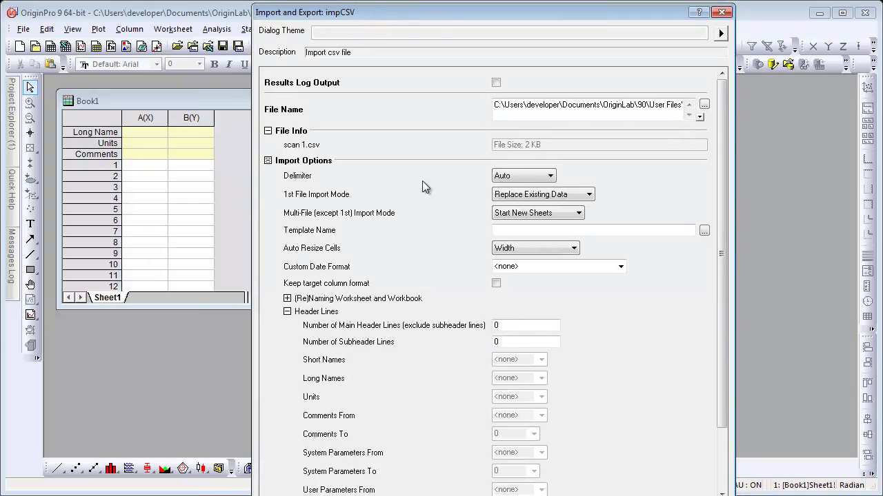
click(512, 343)
text(2)
click(543, 383)
Use subheader line 1 for long names and line 2 for comments, then save the theme to <Sheet>
click(542, 383)
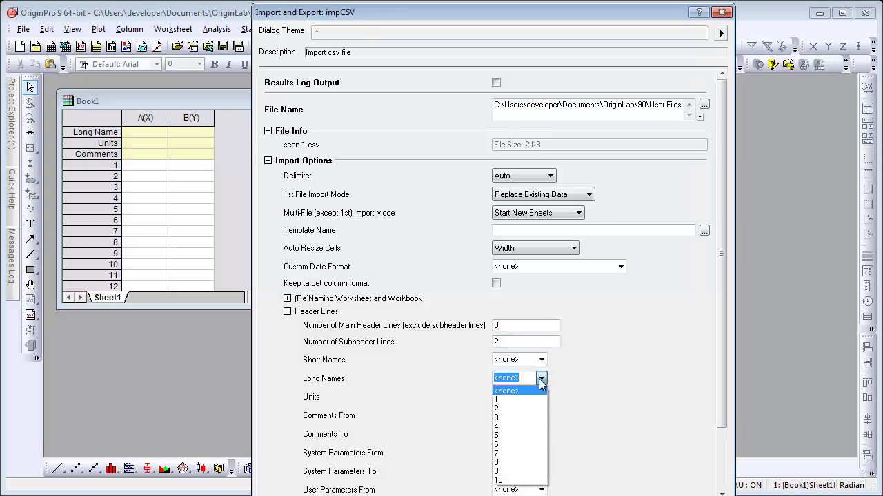
click(518, 397)
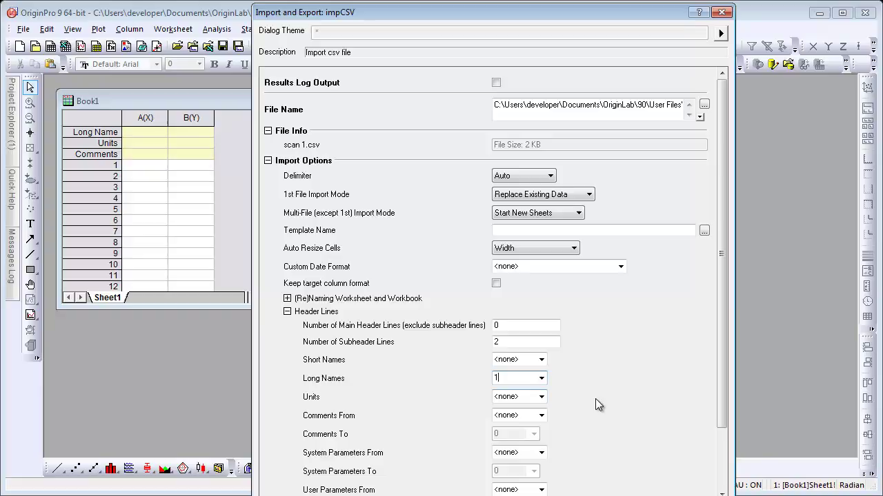
click(542, 421)
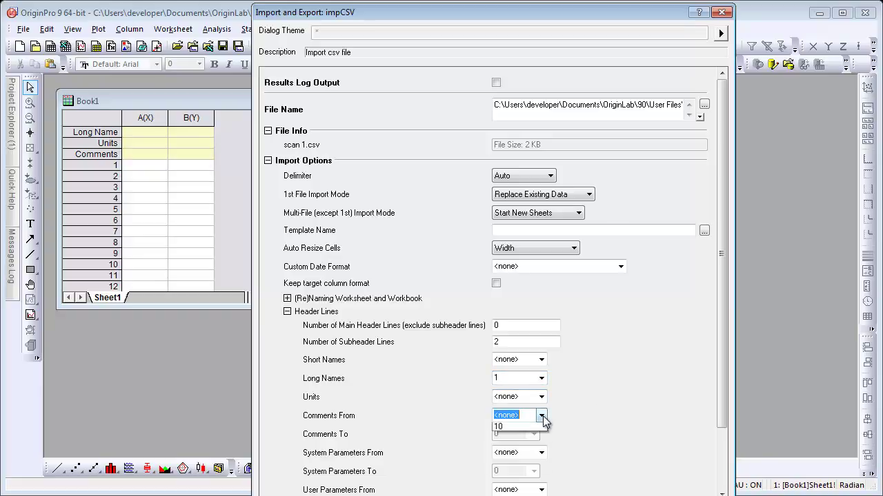
click(526, 450)
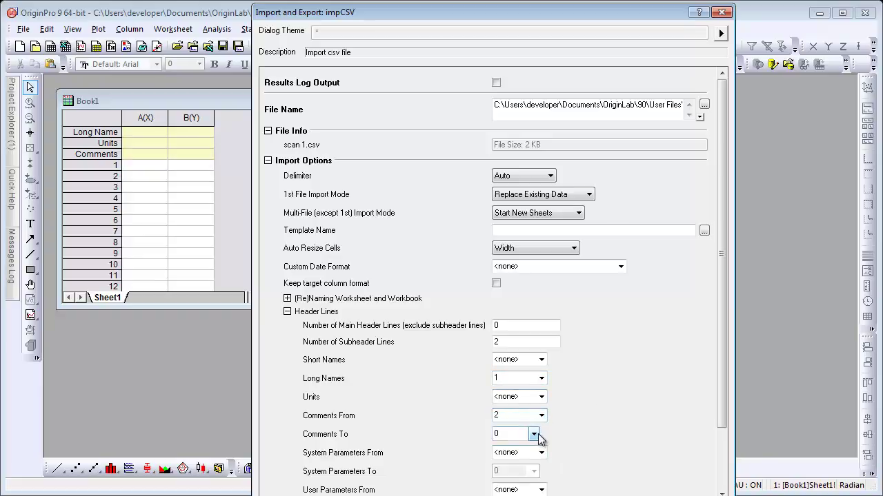
click(534, 434)
click(526, 461)
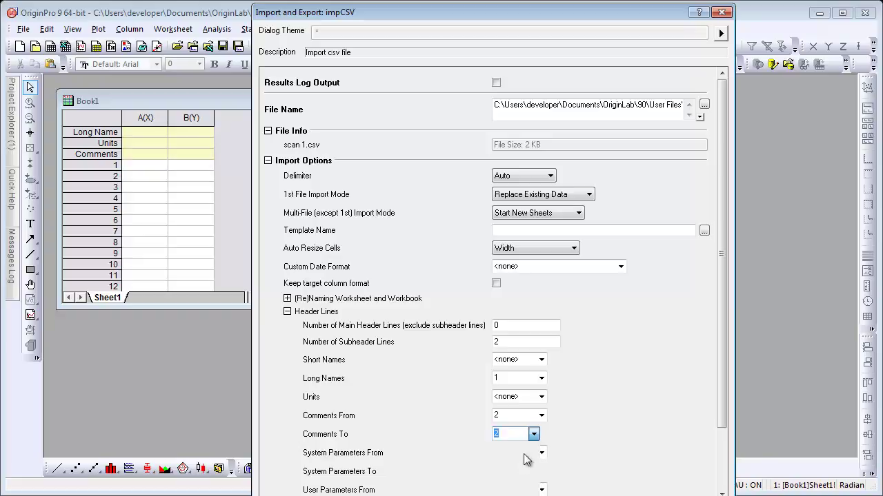
click(585, 434)
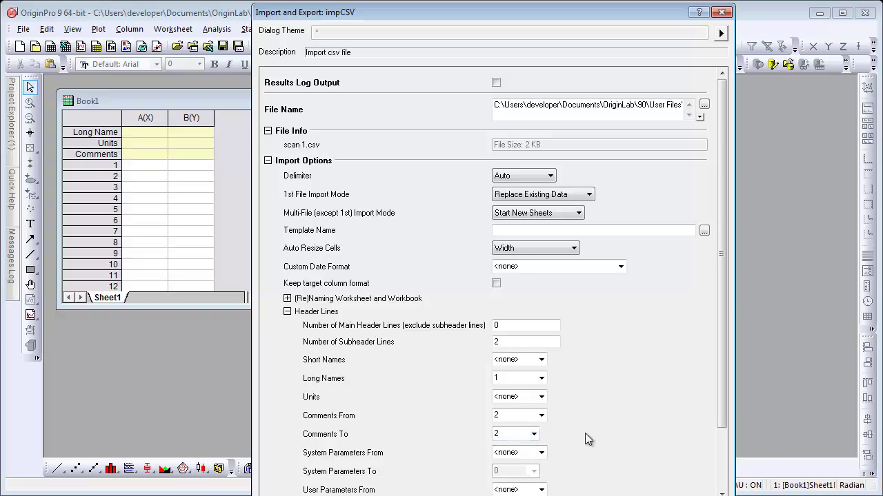
click(287, 311)
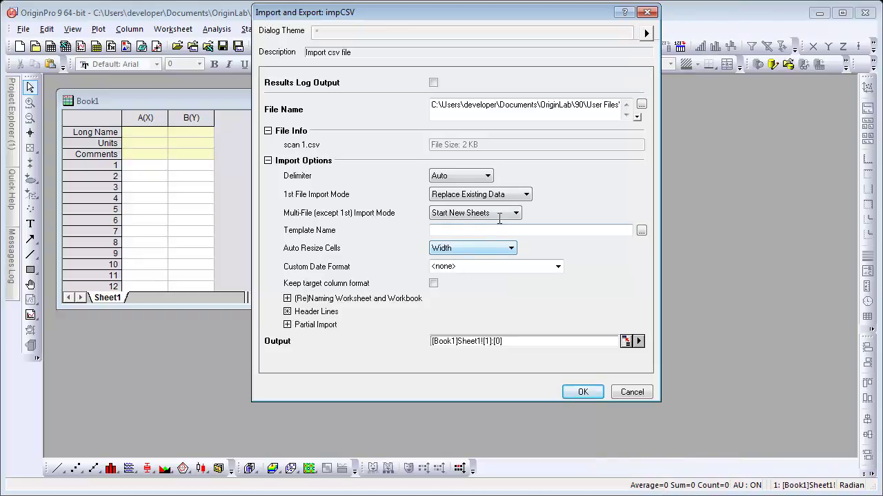
click(646, 34)
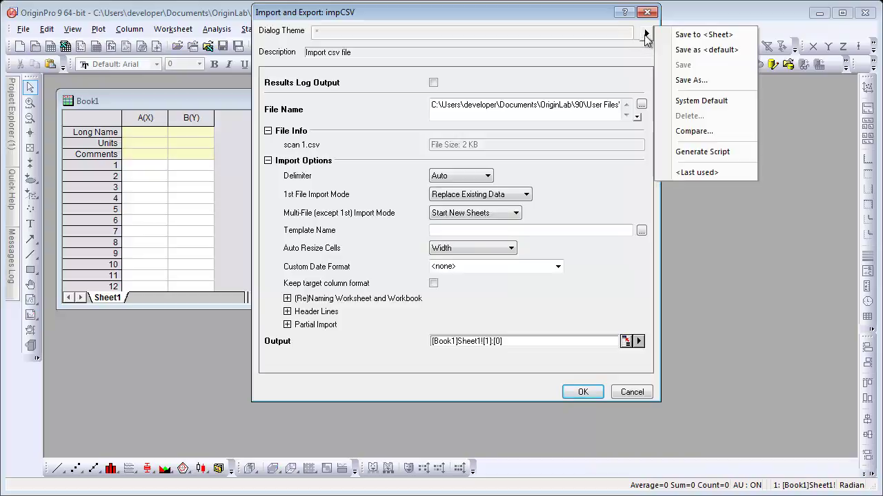
click(685, 38)
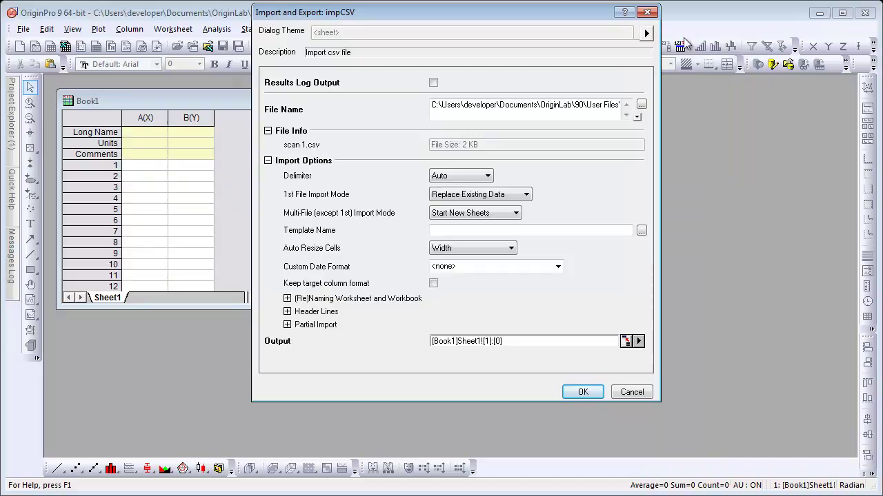
Import scan 1.csv, then add an empty Sheet1 to the workbook and switch to it
click(583, 392)
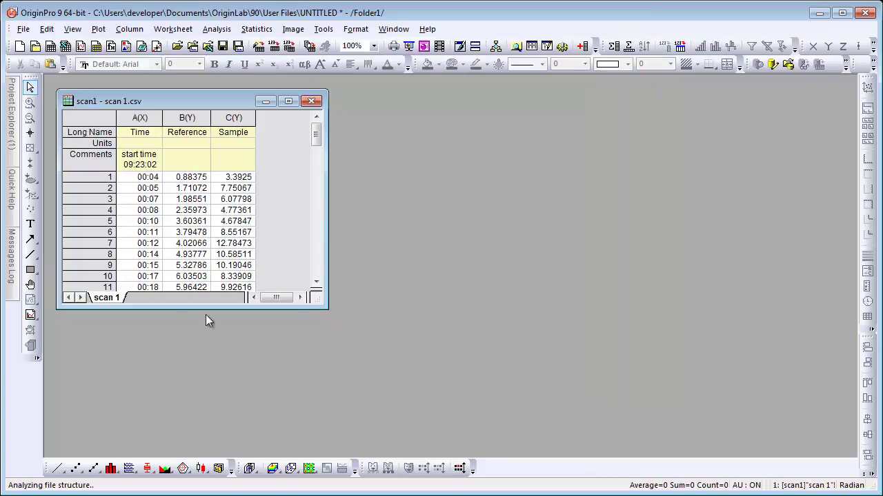
right_click(107, 297)
click(135, 321)
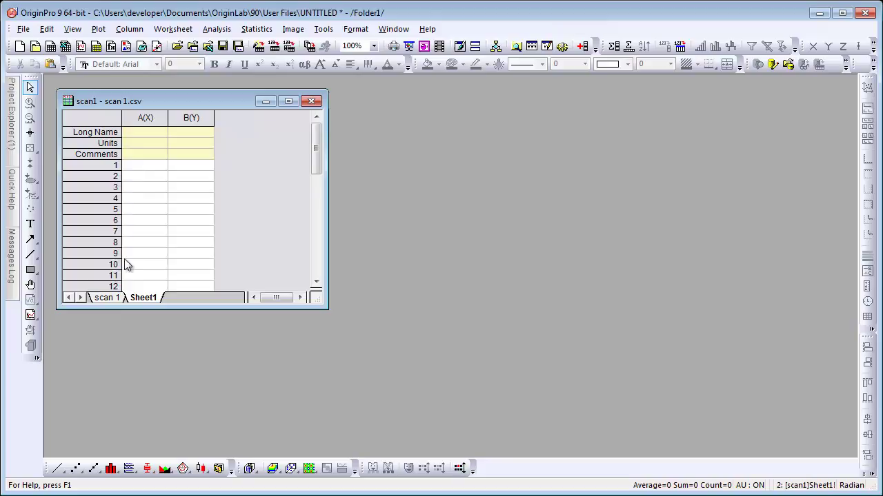
click(114, 300)
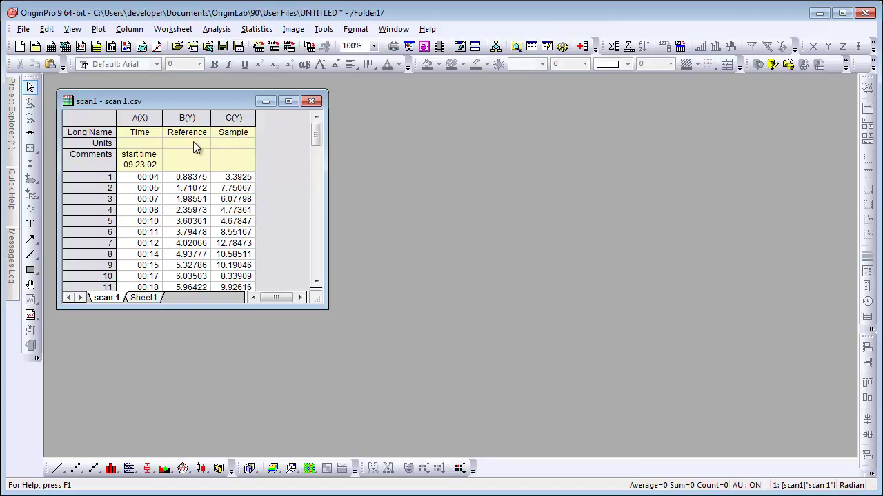
click(143, 298)
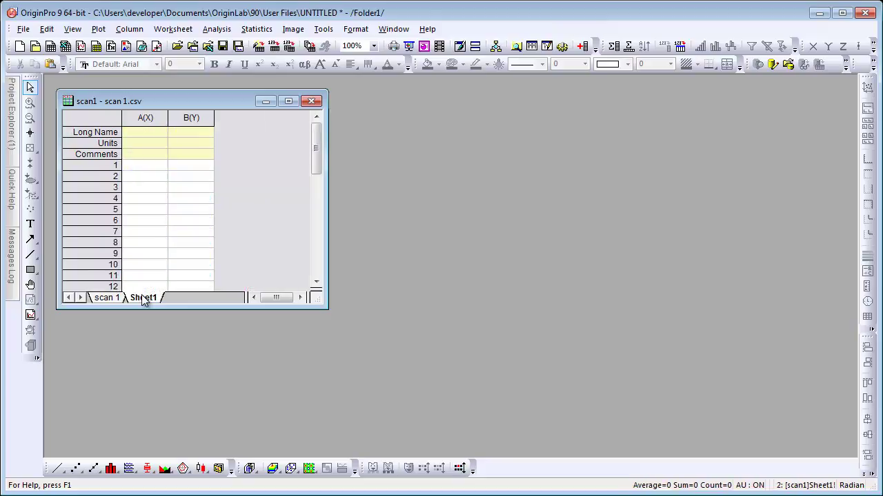
Open Set Column Values for Sheet1 column A and insert a range variable for scan 1's Time column
click(143, 119)
right_click(143, 119)
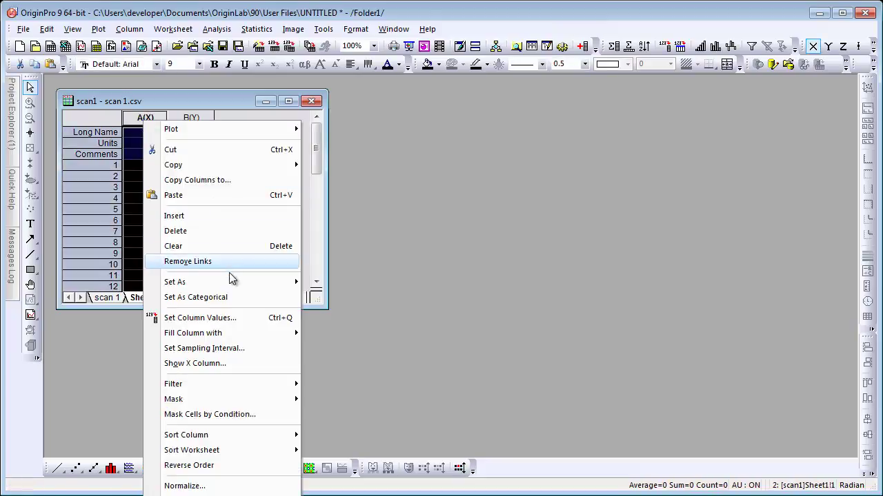
click(252, 317)
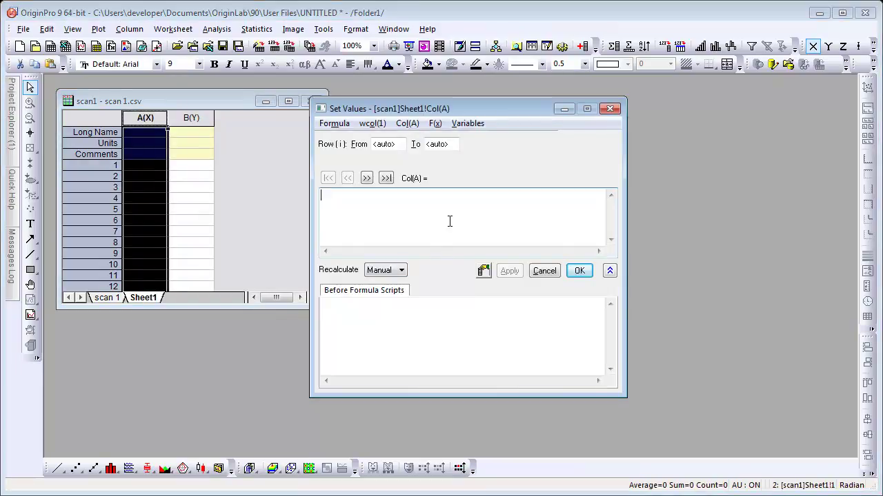
click(472, 129)
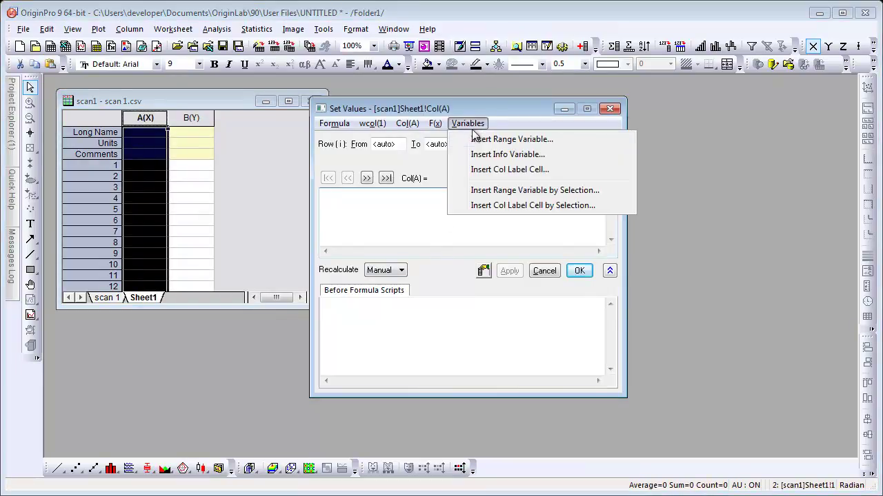
click(544, 190)
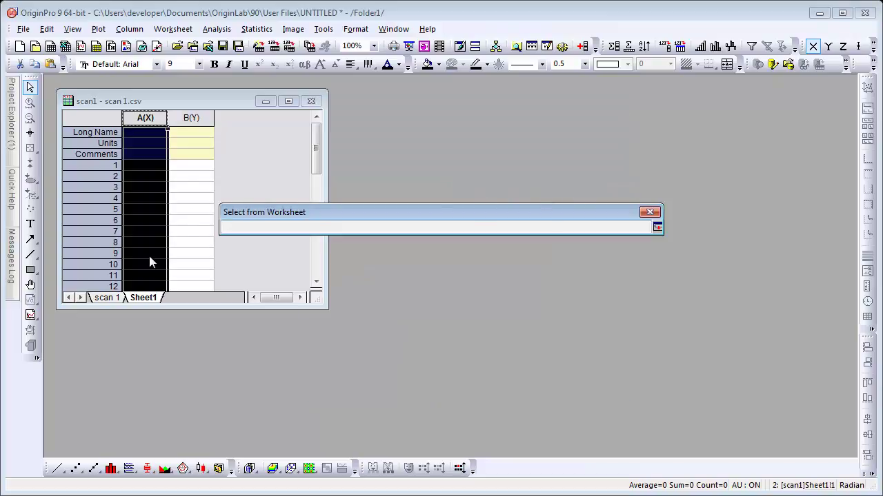
click(114, 296)
click(149, 118)
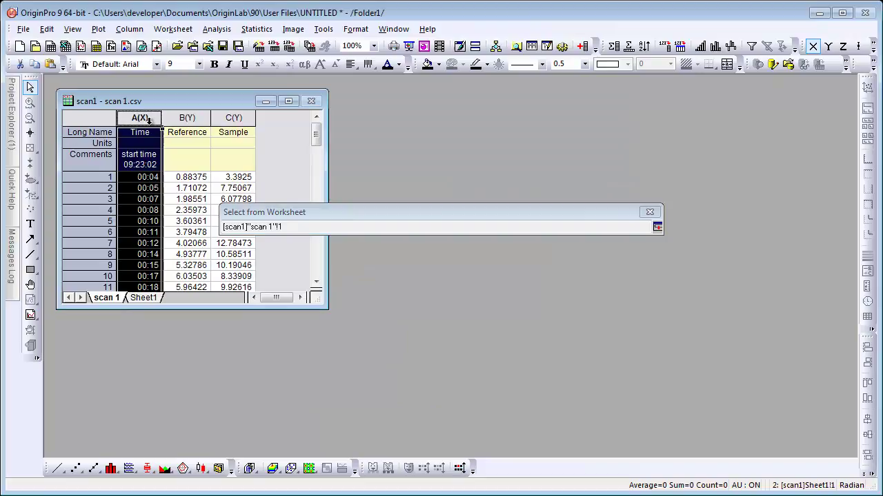
click(658, 227)
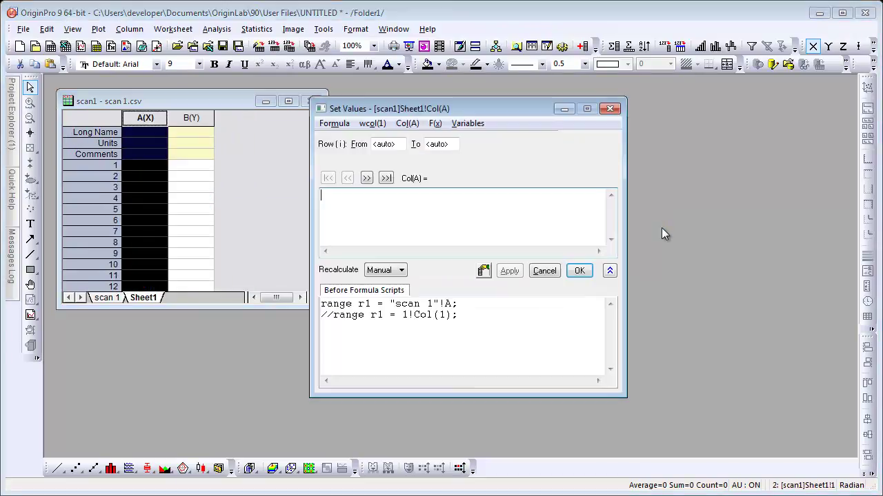
Delete the extra range line so the script reads range r1 = 1!Col(1);
click(490, 301)
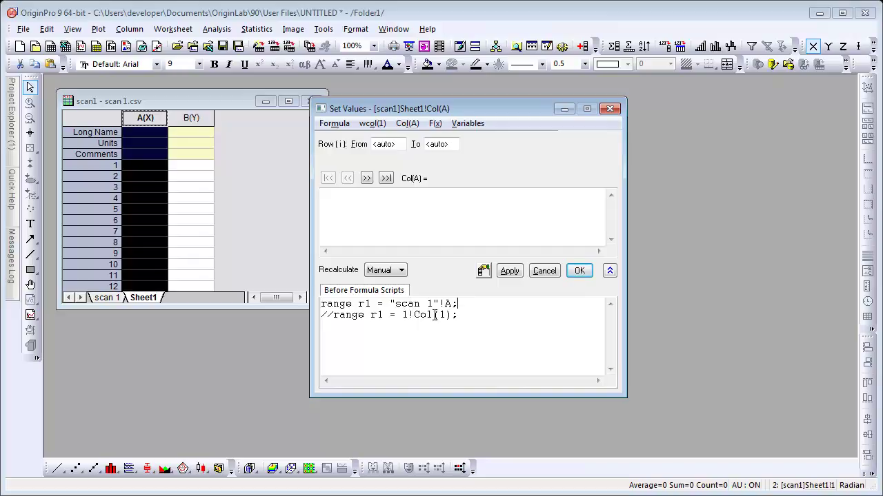
drag(457, 303, 308, 294)
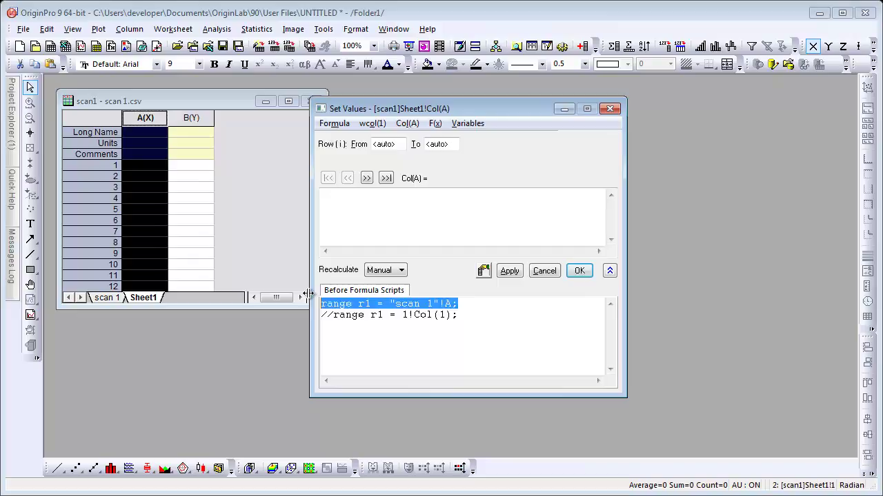
key(Delete)
key(Delete)
key(Delete)
key(Delete)
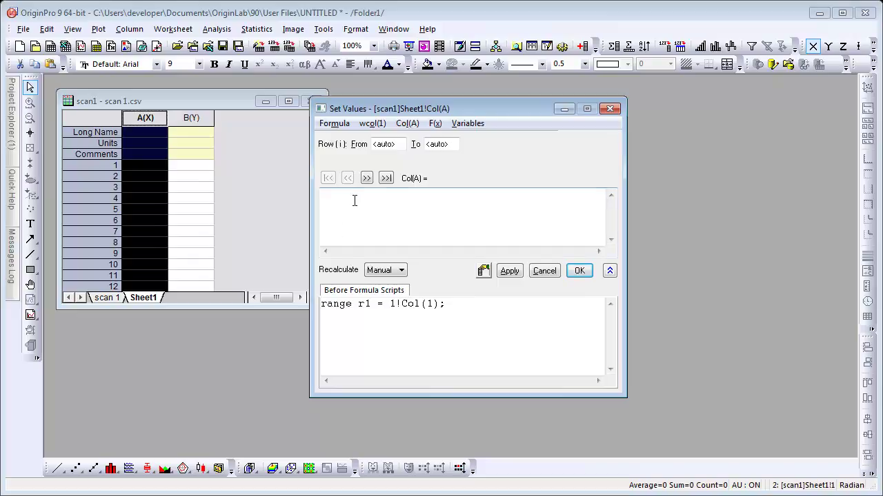
Insert the Time column's Comments cell as str1$ = 1!Col(1)[C]$ and delete the hard-coded scan 1 line
click(468, 124)
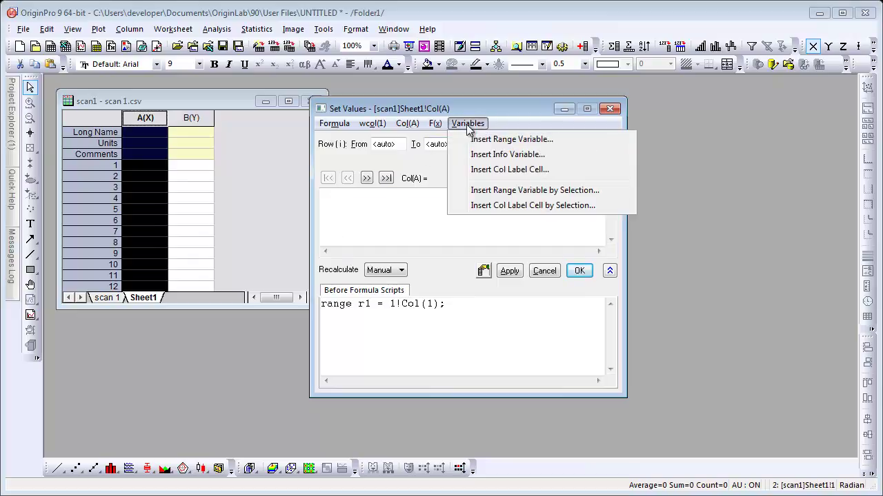
click(519, 205)
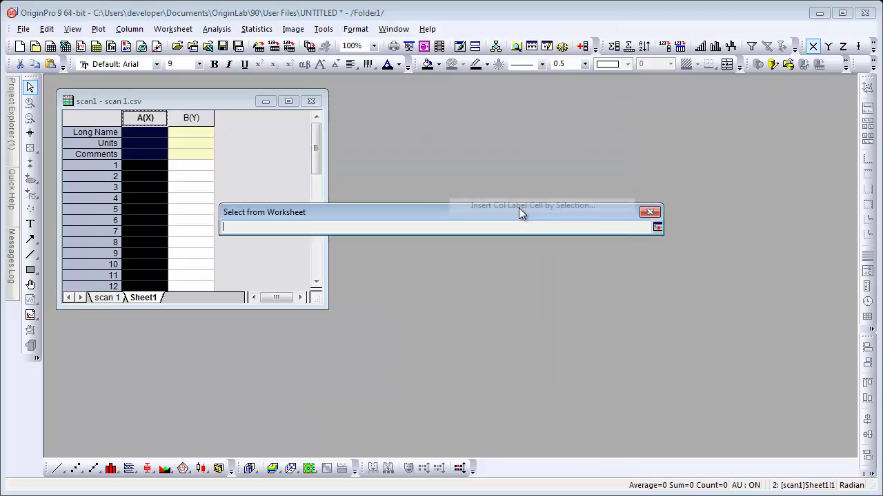
click(107, 298)
click(136, 161)
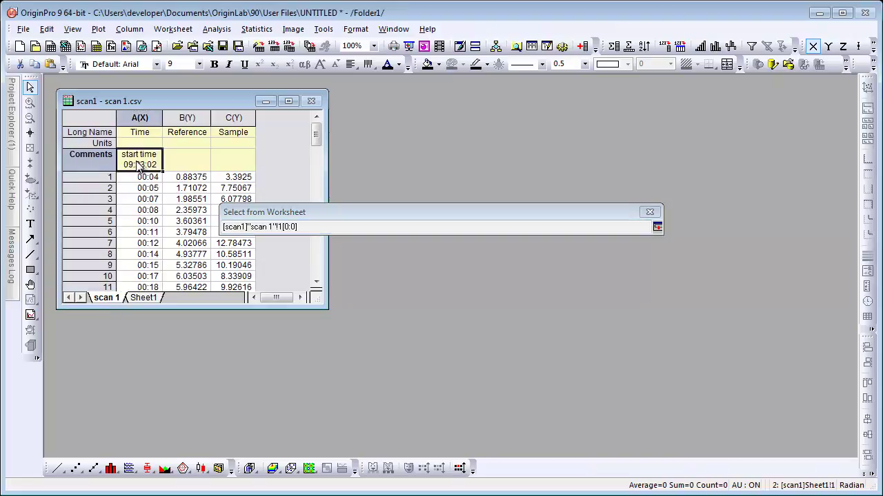
click(657, 227)
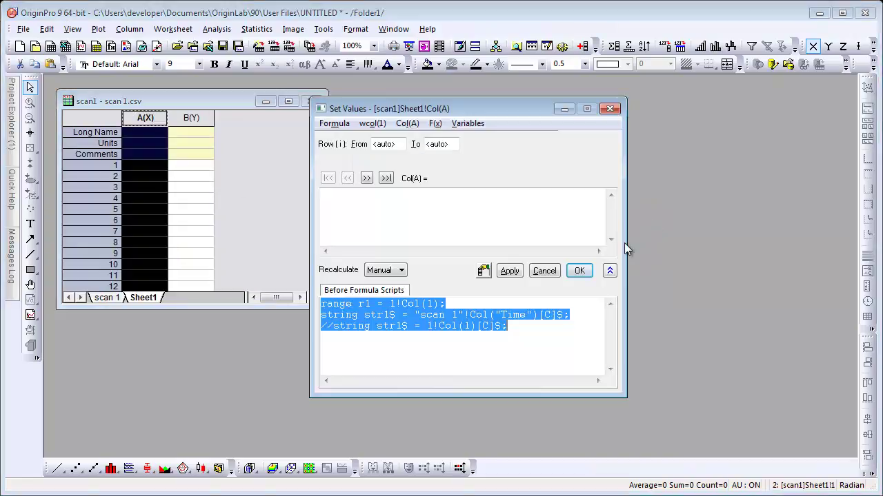
click(522, 345)
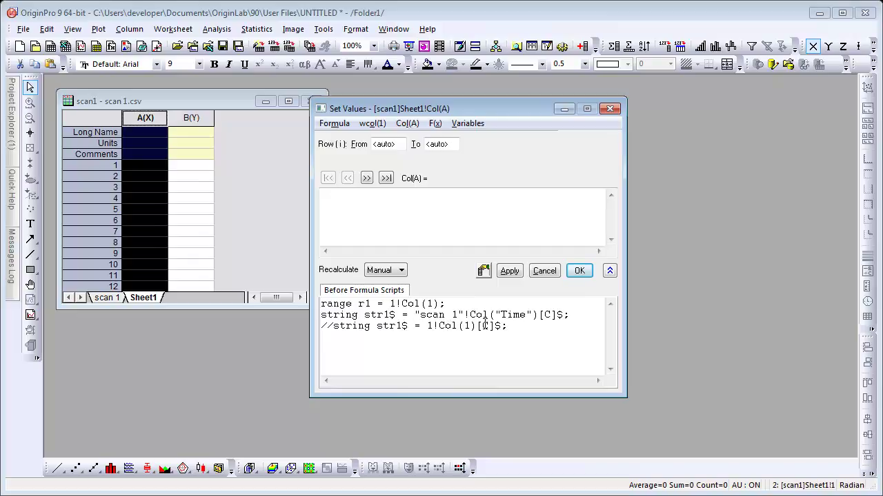
drag(573, 315, 306, 323)
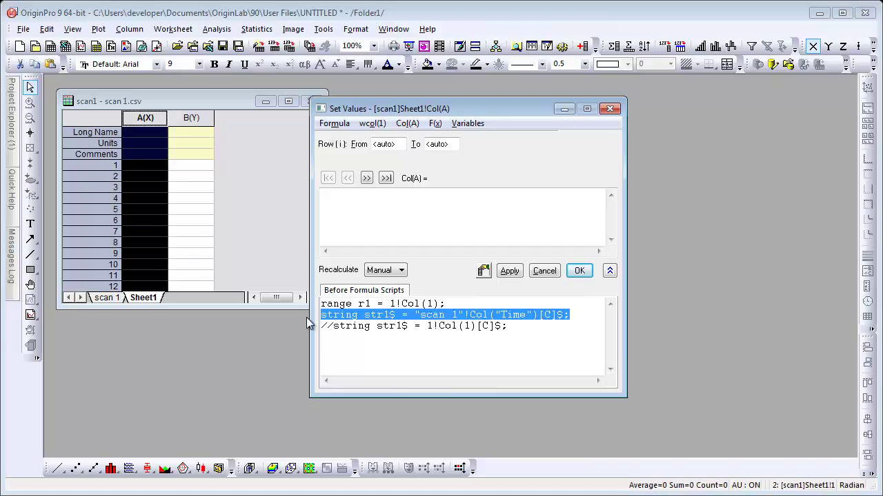
key(Delete)
key(Delete)
key(Delete)
key(Delete)
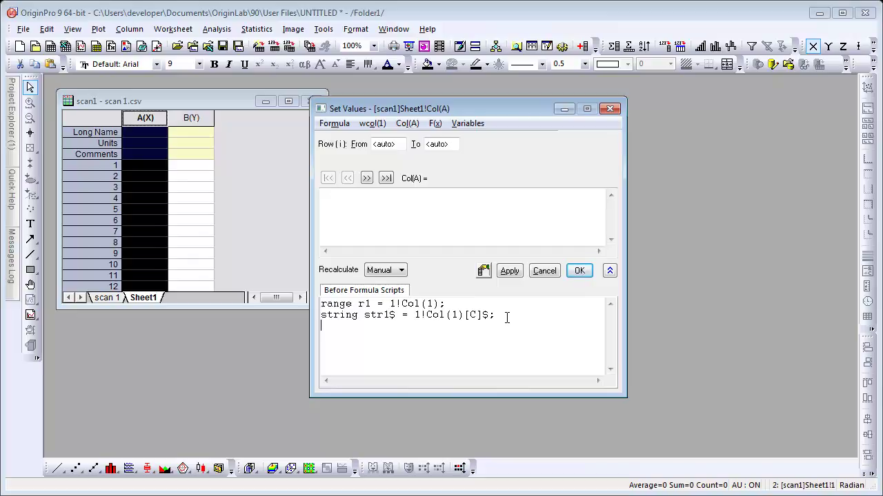
Write the script line double t0 = Right(str1$, 8) using the Right string function
text(double t0 =)
click(468, 126)
mouse_move(435, 123)
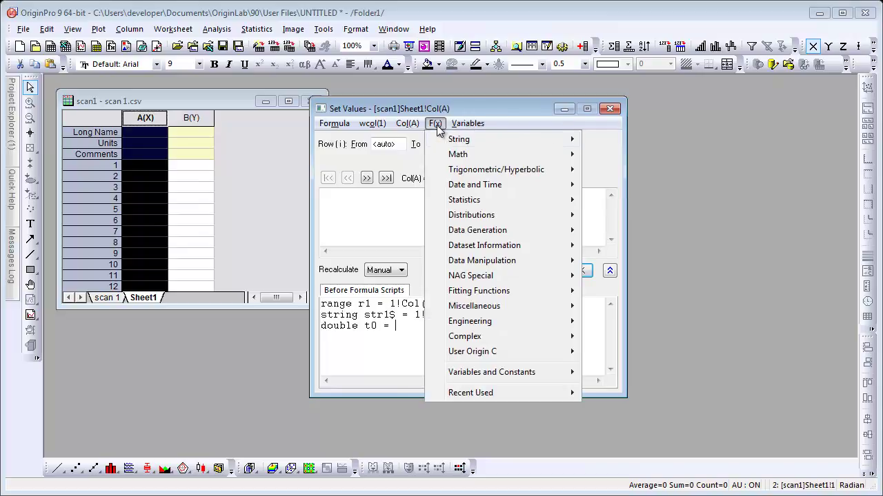
mouse_move(478, 141)
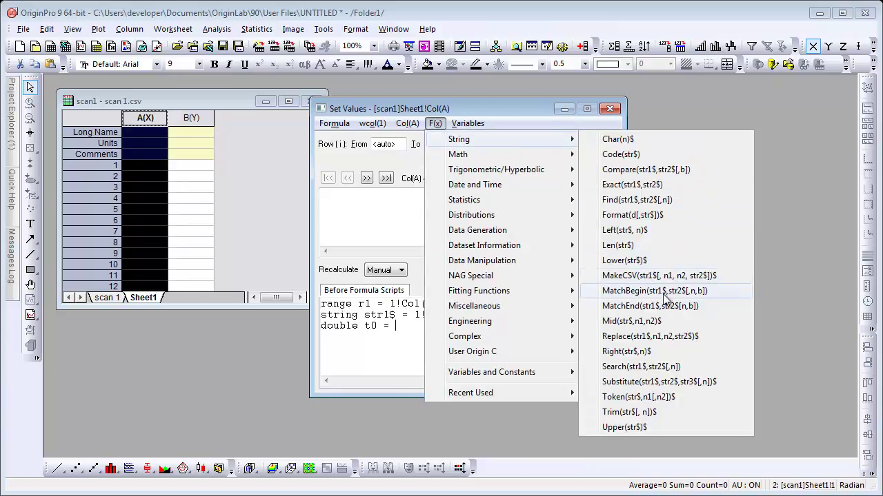
click(660, 352)
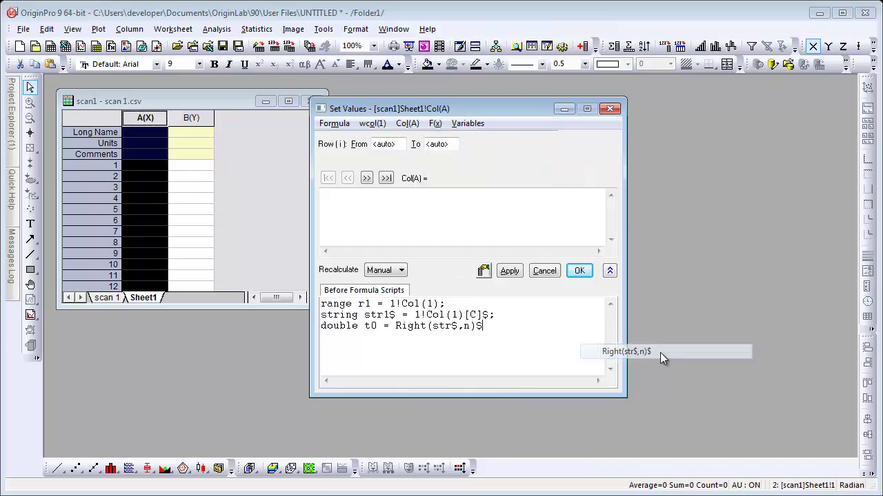
double_click(468, 327)
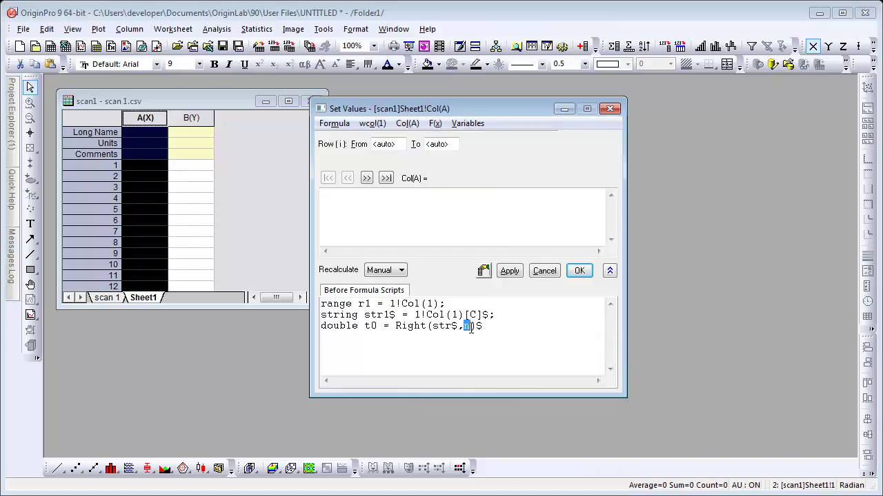
text(8)
click(450, 327)
text(1)
Wrap it in the Time function and end it: double t0 = Time(Right(str1$,8)$);
click(435, 124)
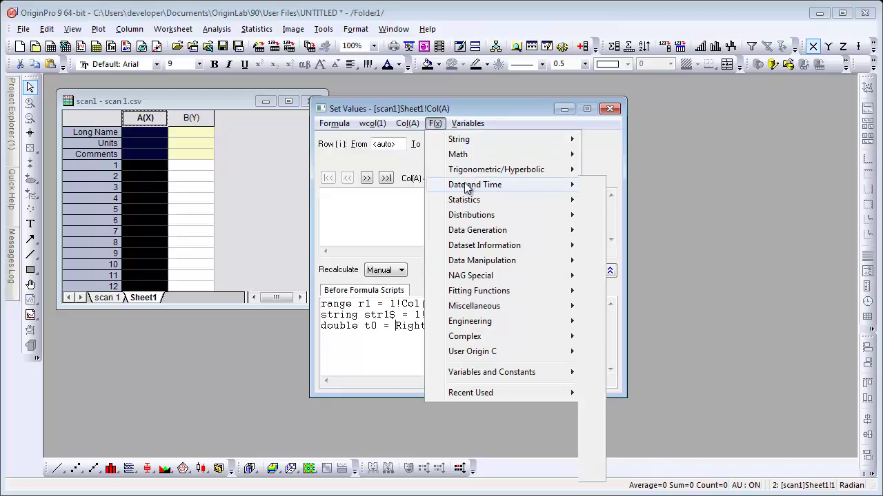
mouse_move(473, 185)
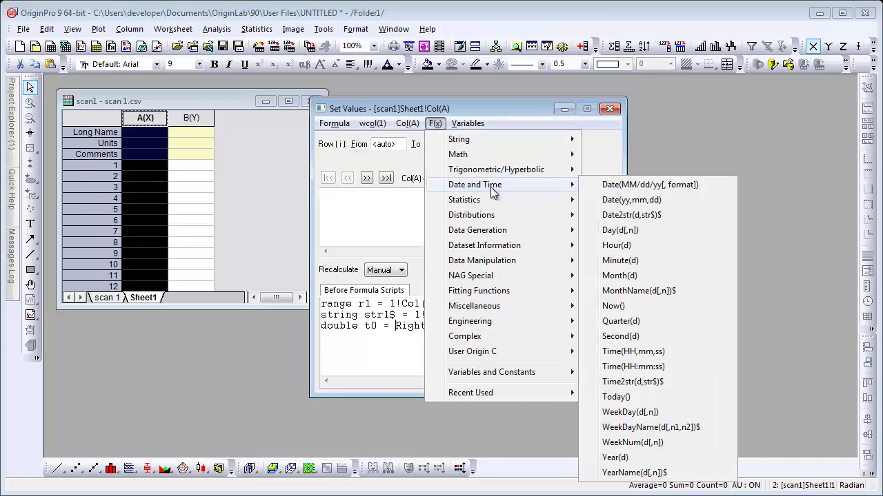
click(671, 366)
key(Delete)
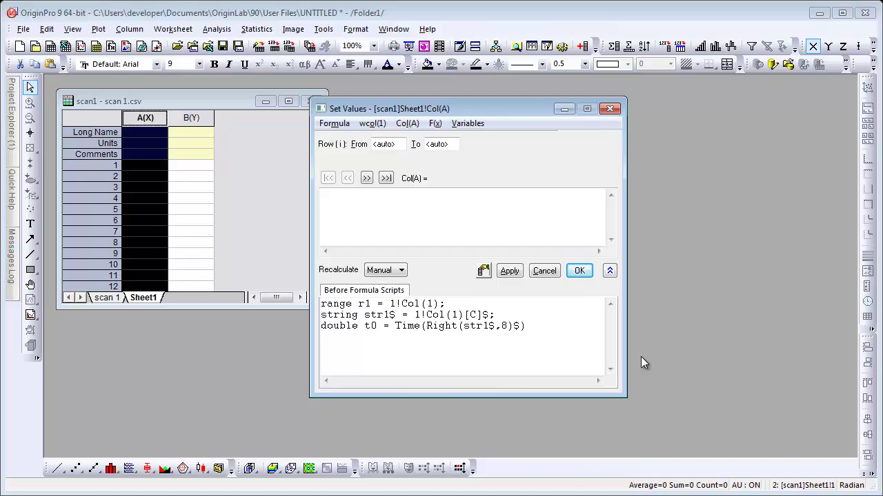
text(;)
Set column A's formula to r1 + t0 with Auto recalculation and apply it
click(424, 228)
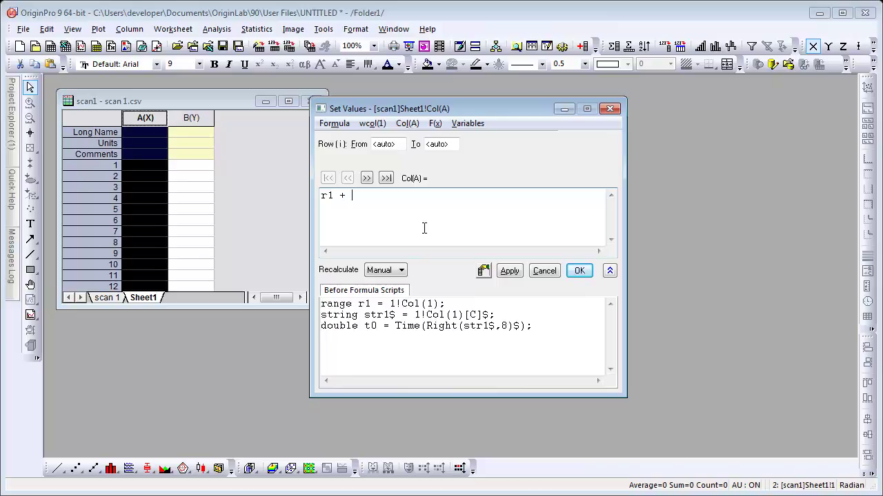
text(t0)
click(402, 273)
click(402, 292)
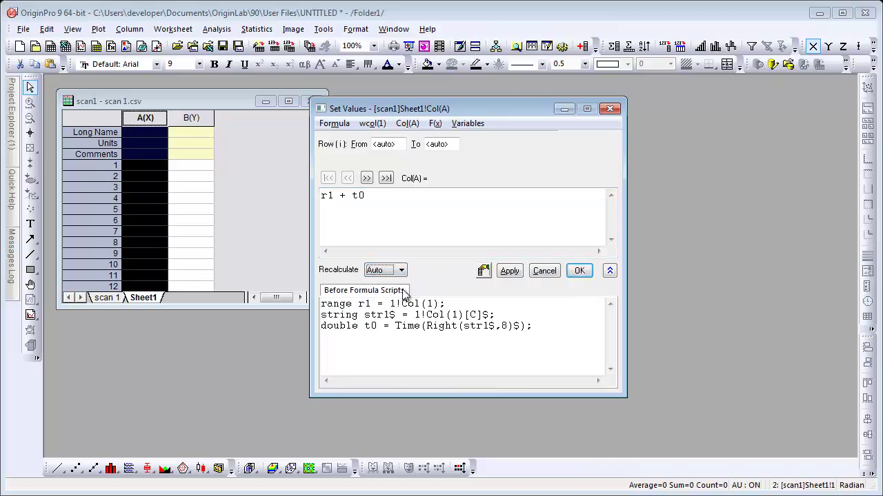
click(577, 272)
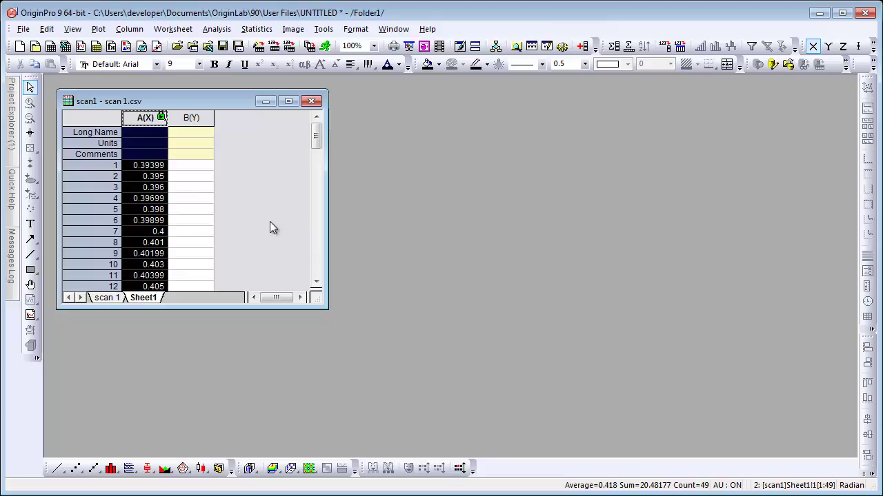
Give Sheet1 column A the Time format with HH:mm:ss display
double_click(149, 119)
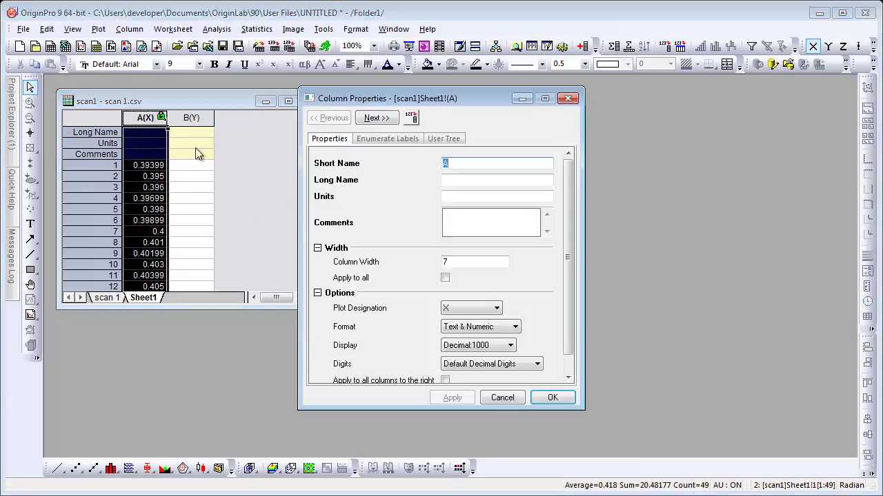
click(492, 328)
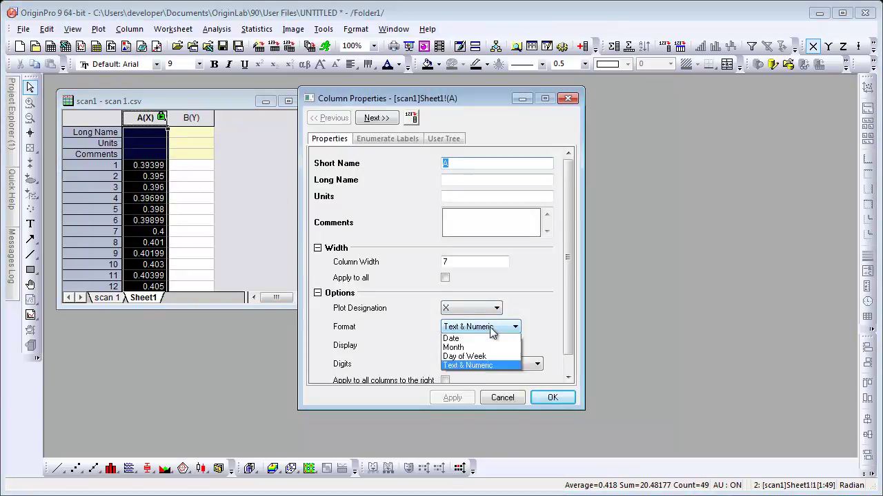
click(489, 356)
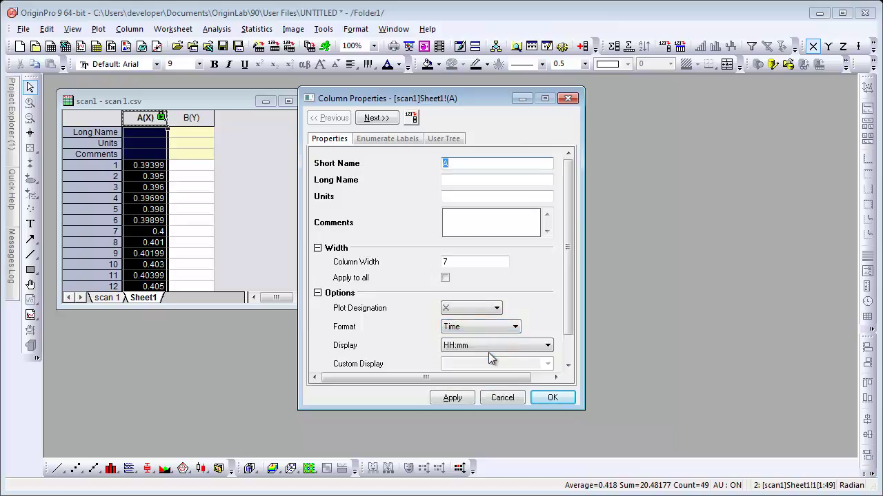
click(497, 345)
click(496, 375)
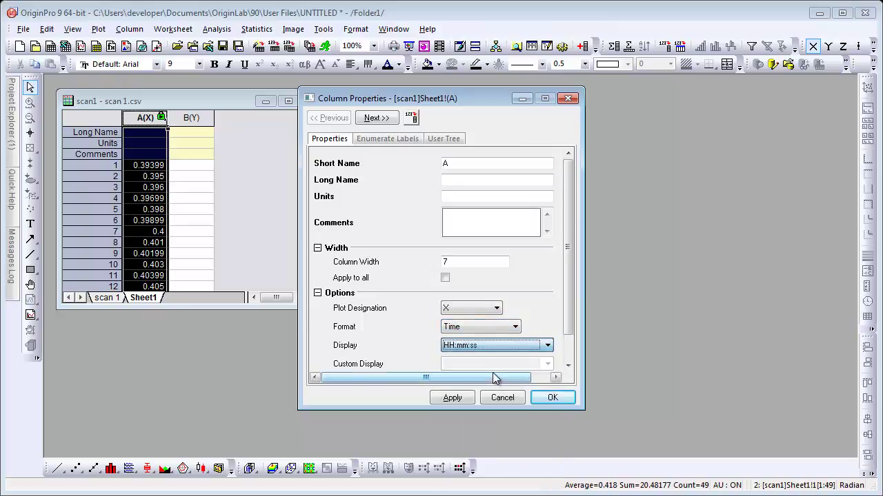
click(552, 398)
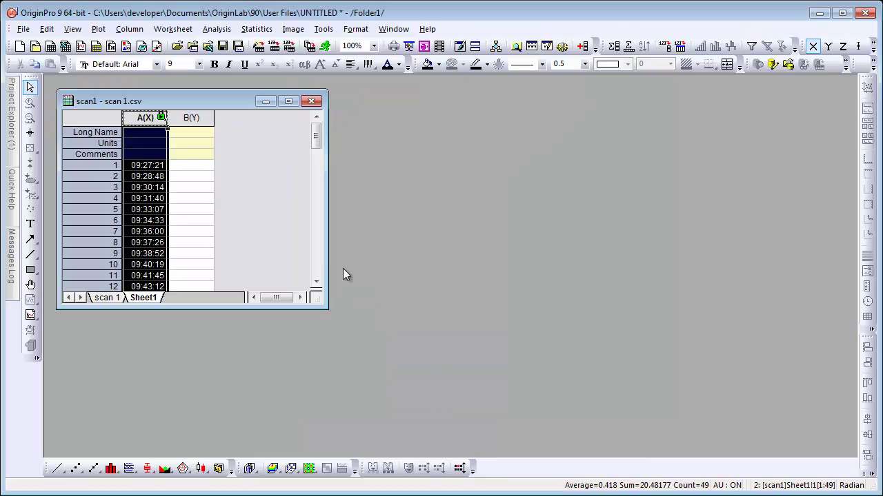
click(267, 222)
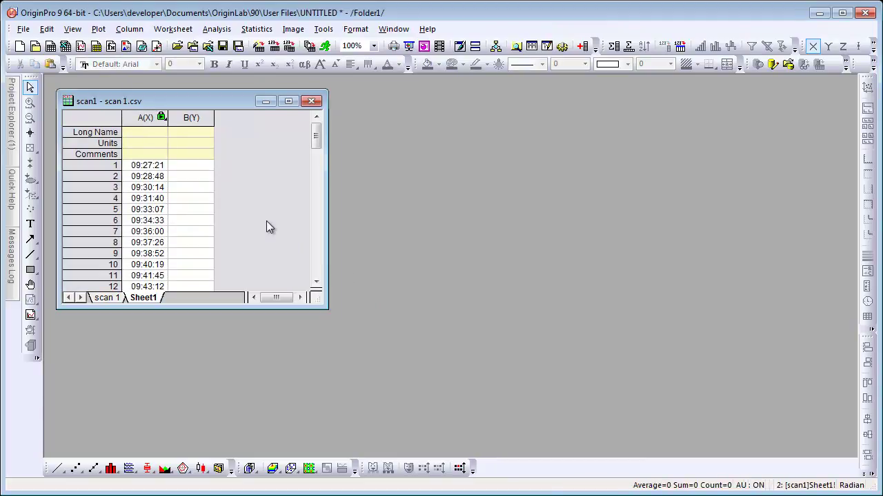
Open Set Column Values for column B and add range r1 from scan 1's Reference column
click(194, 118)
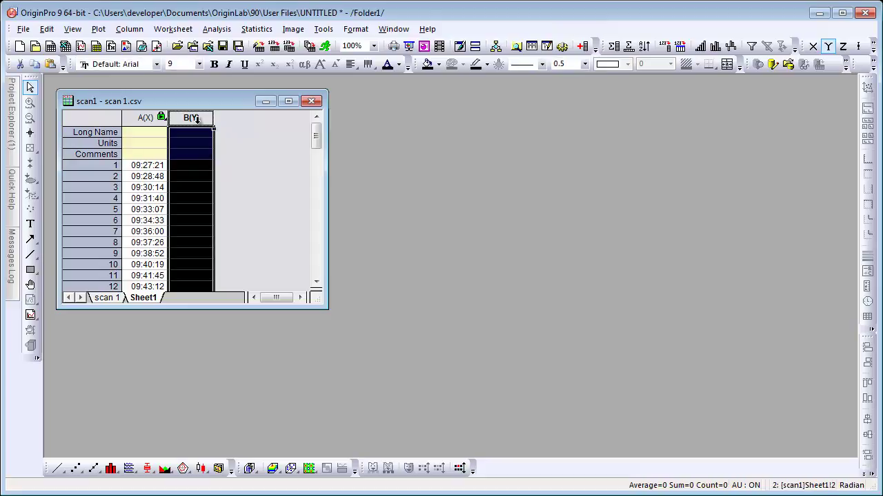
right_click(198, 122)
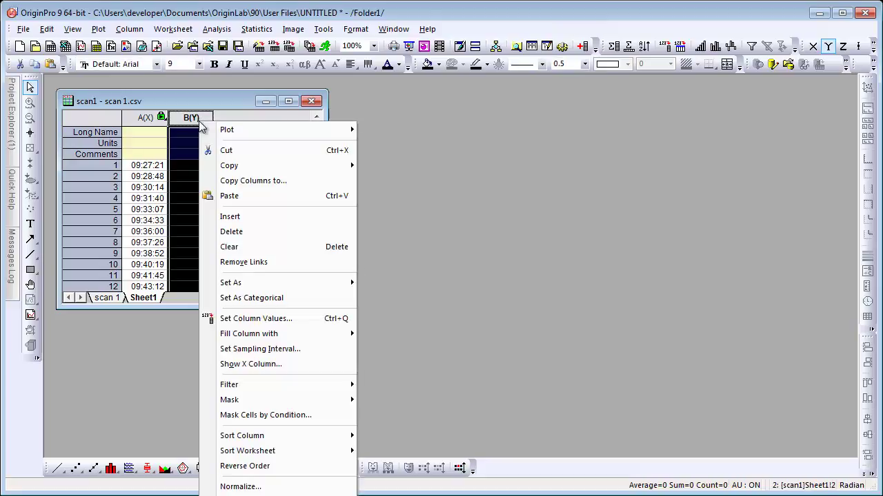
click(301, 321)
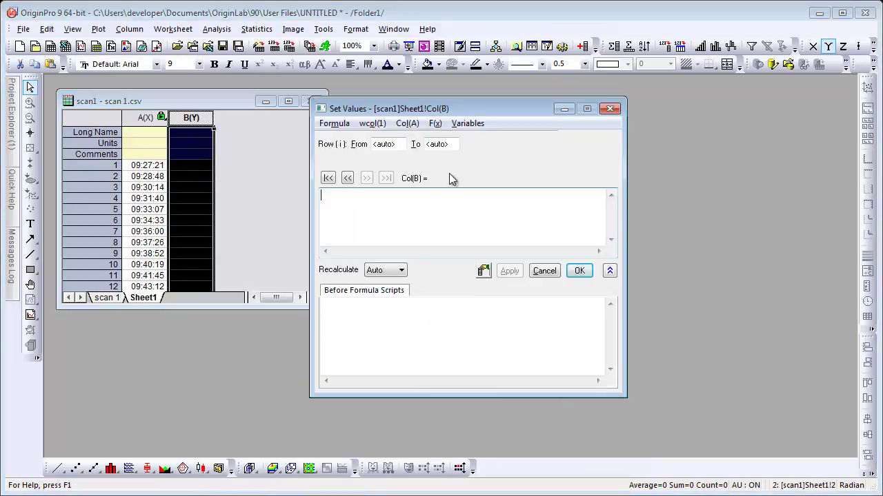
click(467, 128)
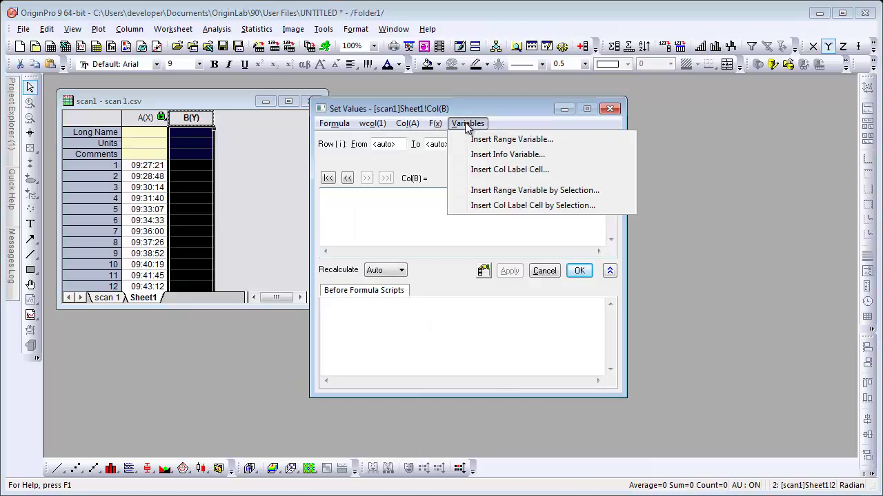
click(538, 195)
click(111, 297)
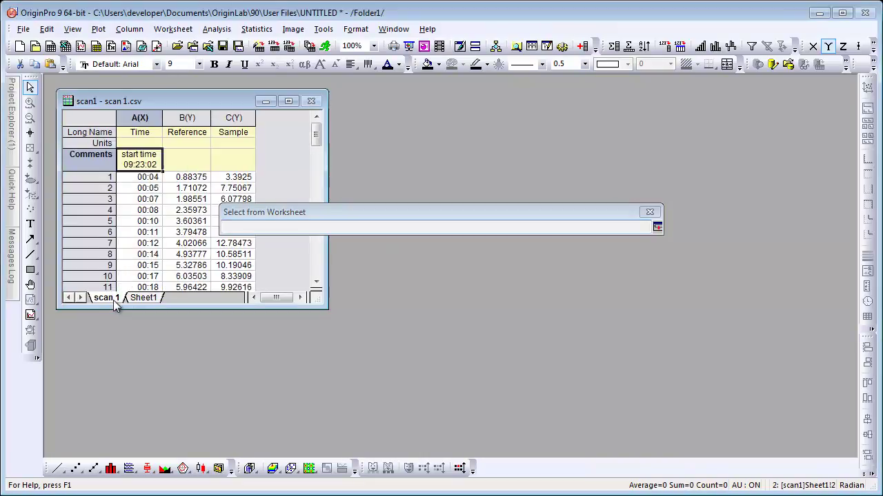
click(188, 119)
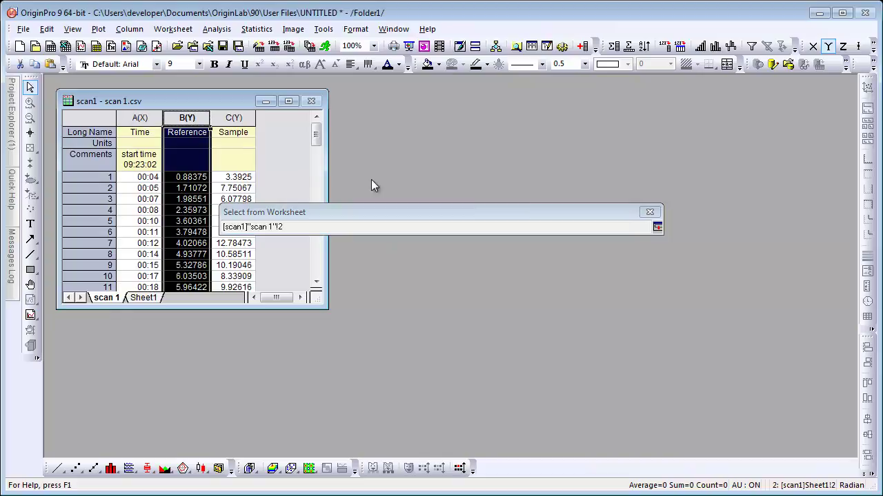
click(657, 226)
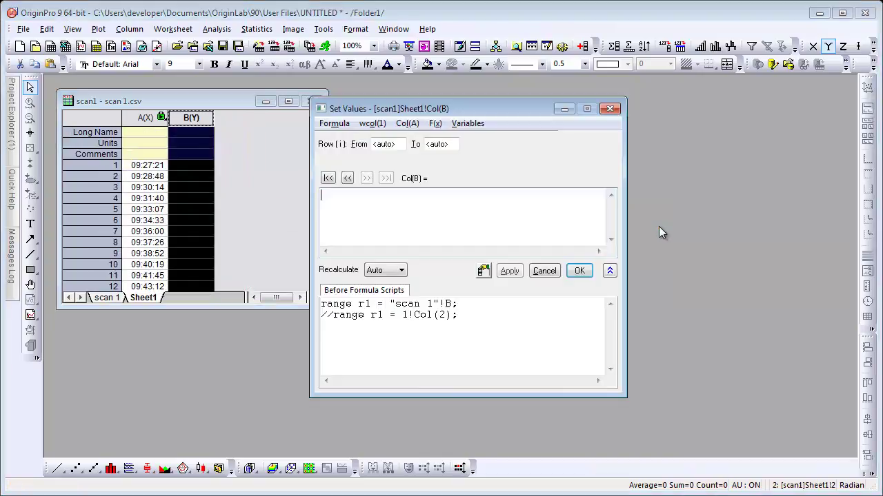
Add range r2 from scan 1's Sample column
click(480, 128)
click(487, 190)
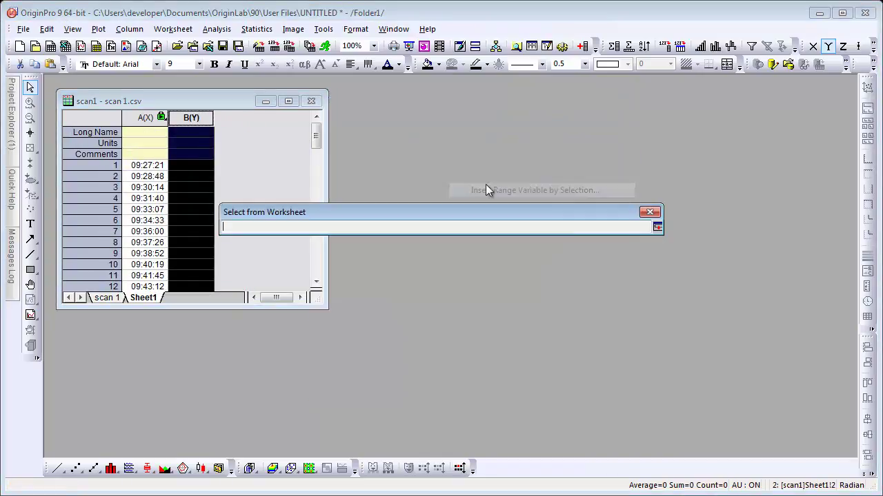
click(113, 298)
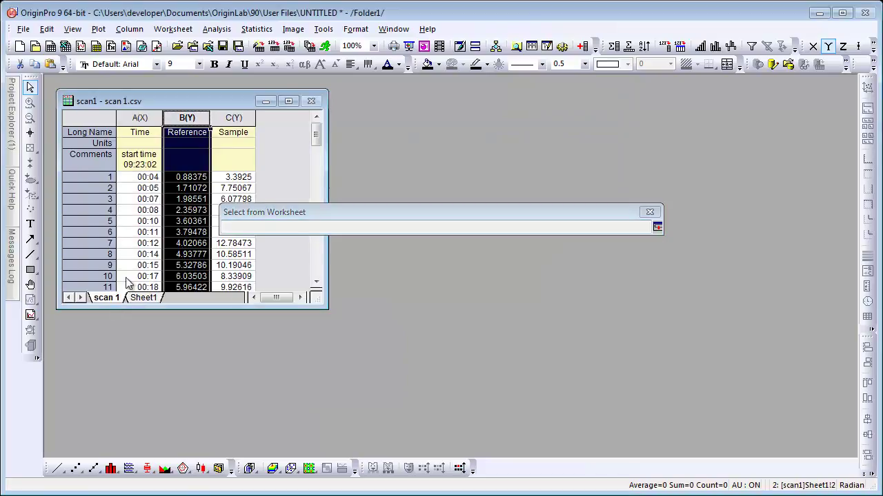
click(249, 116)
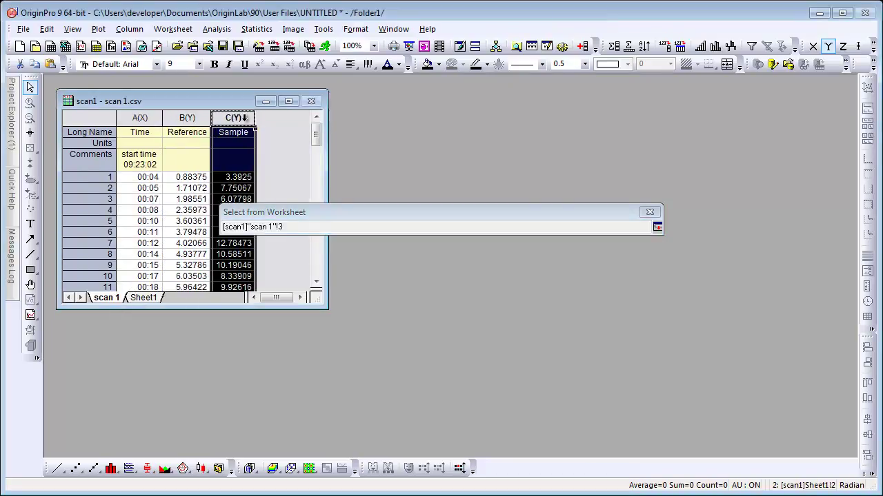
click(657, 227)
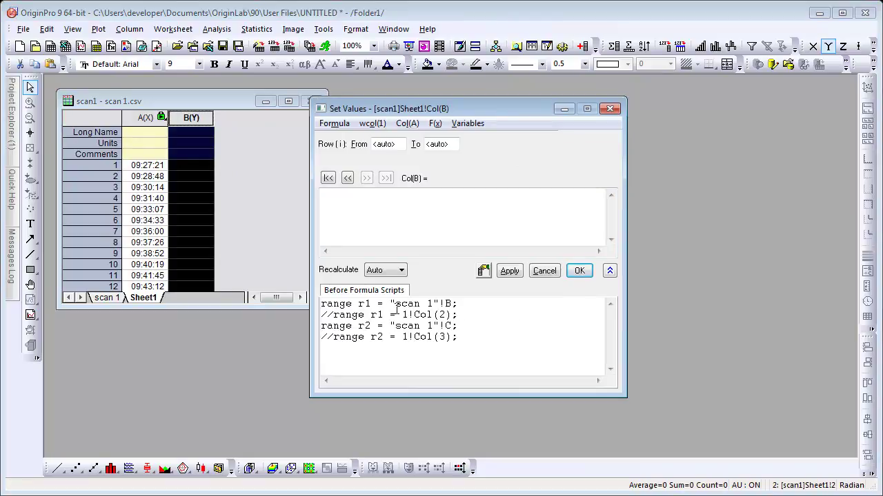
Edit the script to range reference = 1!Col(2); and range sample = 1!Col(3);
key(BackSpace)
text(eference)
click(332, 315)
key(BackSpace)
key(BackSpace)
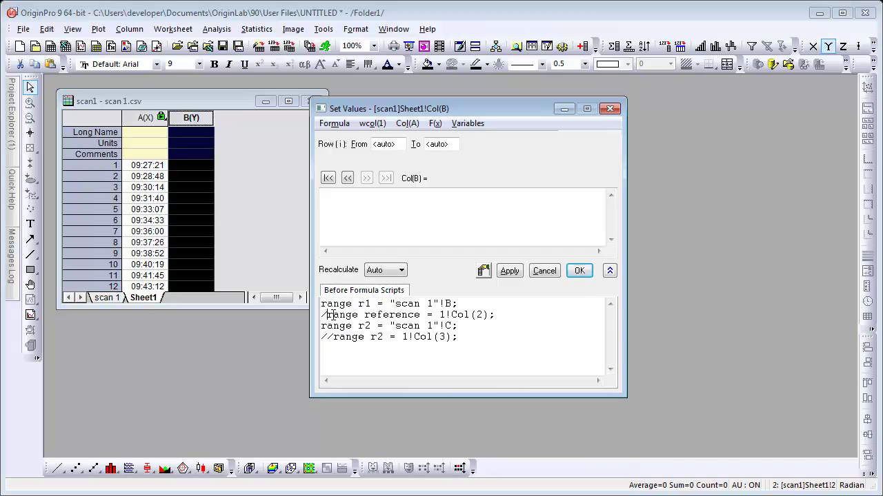
drag(461, 304, 310, 308)
key(Delete)
key(Delete)
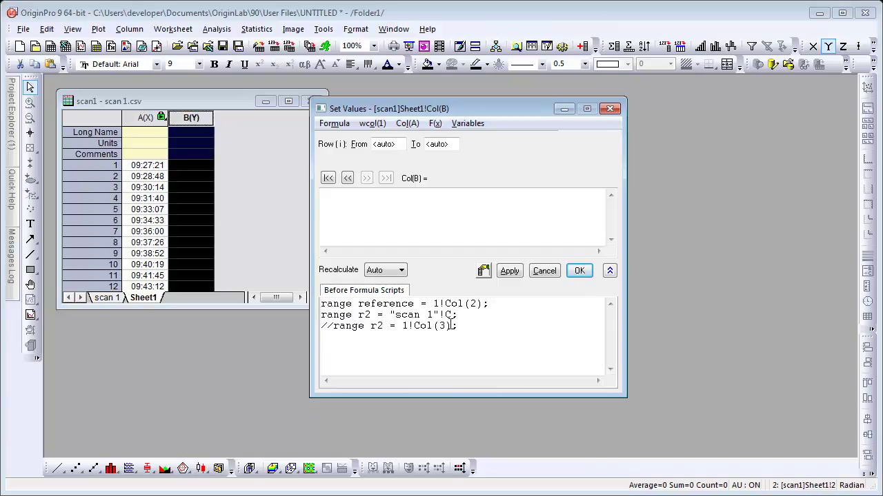
drag(467, 315, 314, 314)
key(Delete)
key(Delete)
key(Delete)
key(Delete)
click(372, 314)
key(BackSpace)
key(BackSpace)
text(sampl)
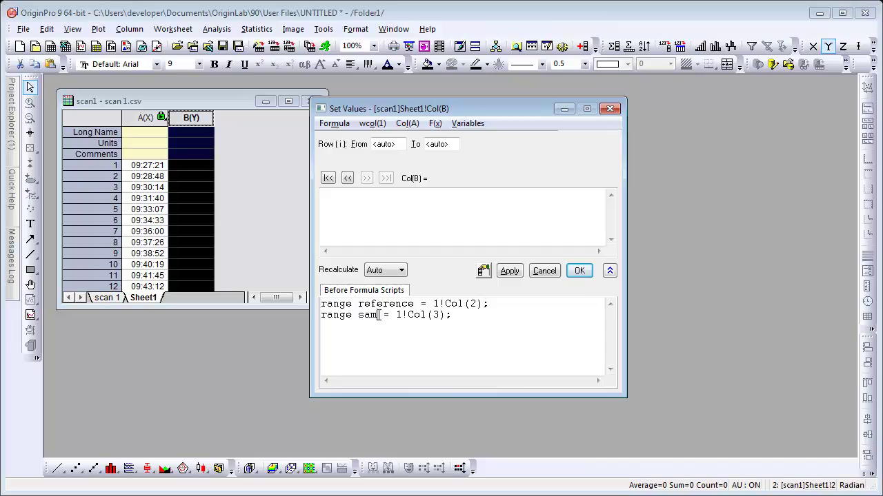
text(e)
Enter sample - reference as column B's formula and apply it
click(381, 219)
text(sample)
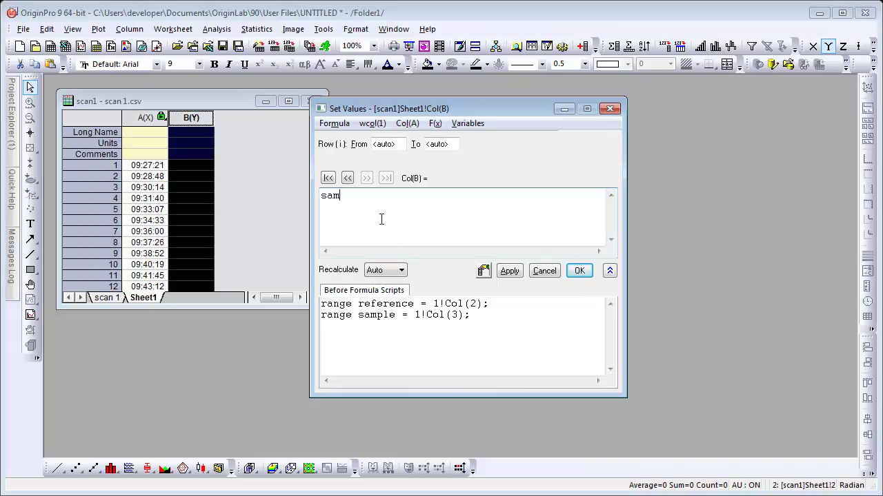
text( - refernc)
key(BackSpace)
key(BackSpace)
text(ence)
click(579, 271)
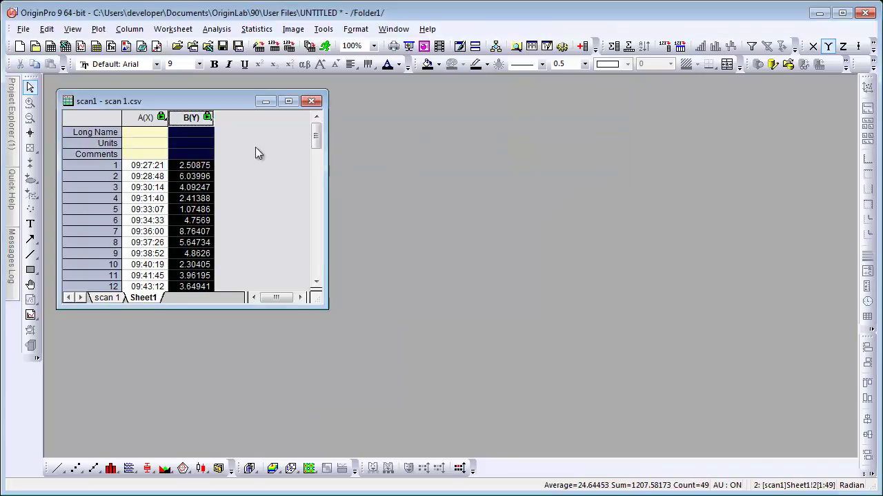
Confirm column B's formula recalculates on Auto, then return to the scan 1 sheet
right_click(210, 123)
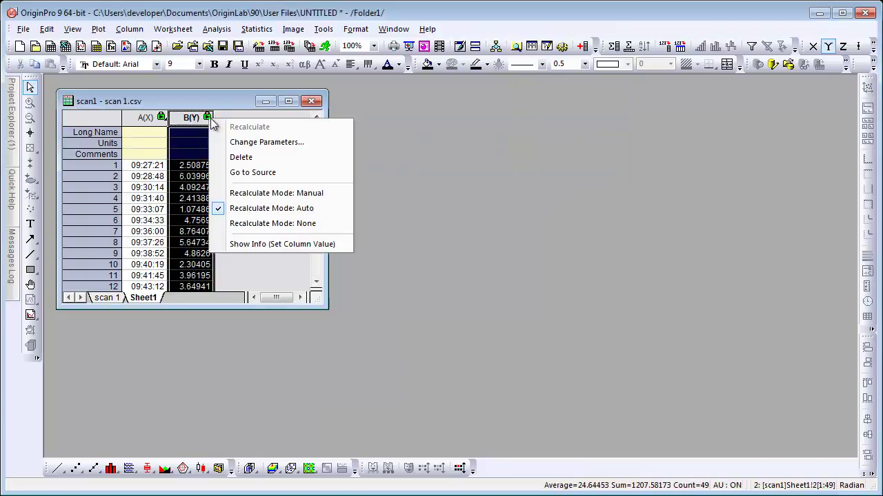
click(266, 142)
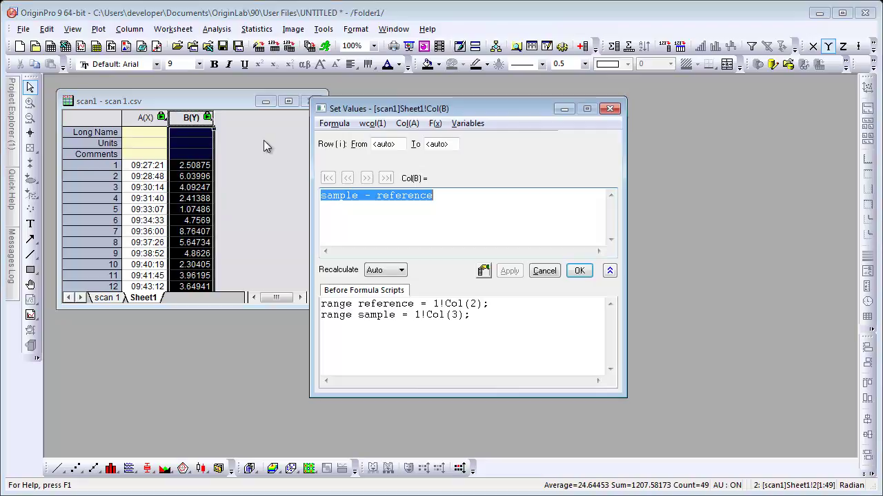
click(387, 275)
click(579, 271)
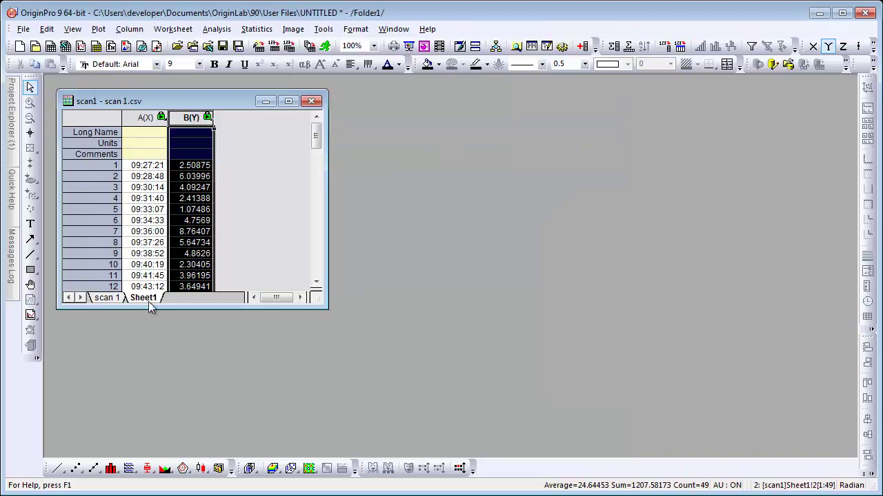
click(107, 298)
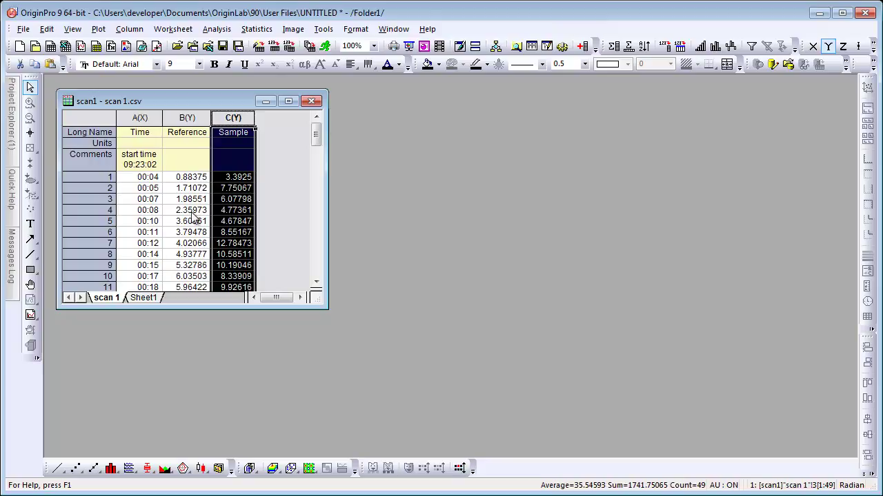
Save the scan1 workbook as a UserDefined workbook template named 'scan'
click(288, 215)
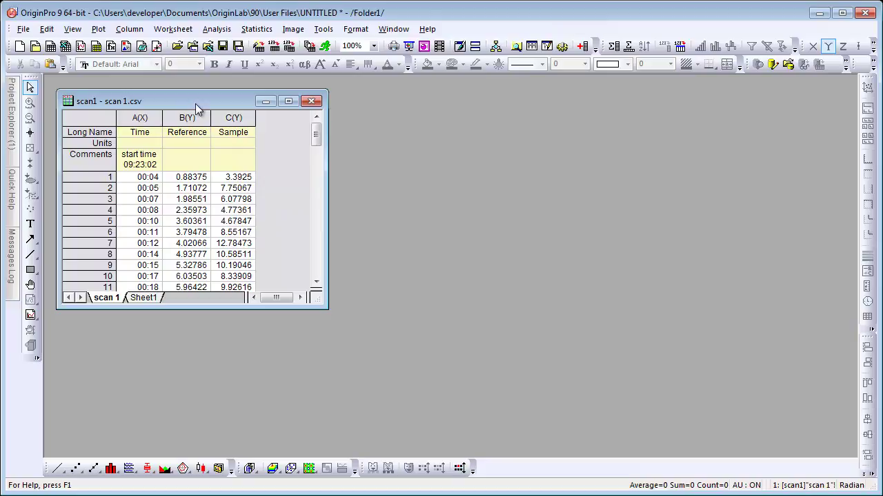
right_click(171, 100)
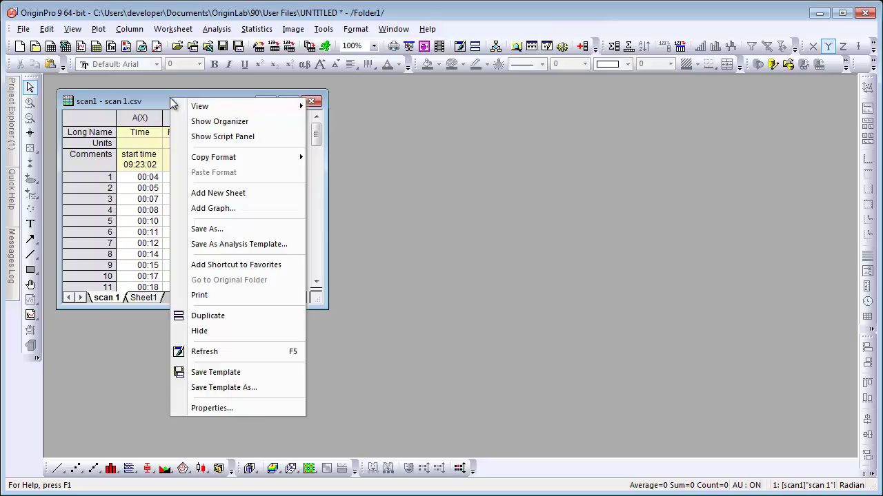
click(271, 386)
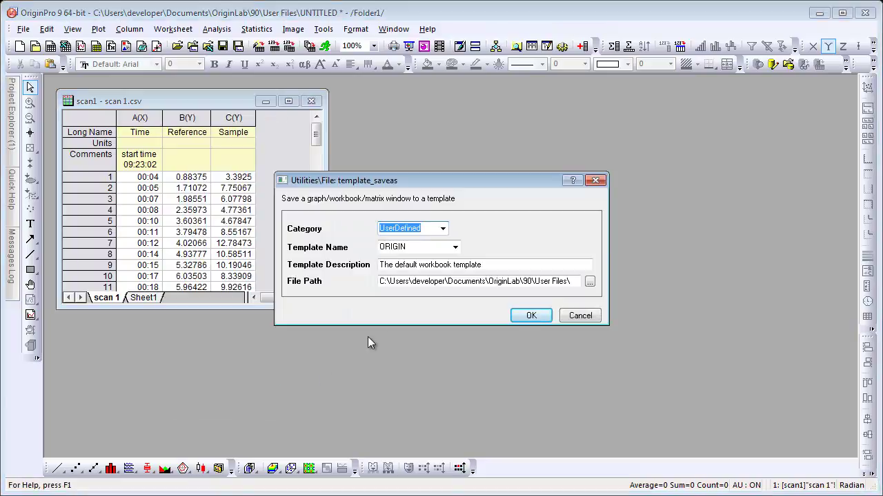
click(447, 250)
text(scan)
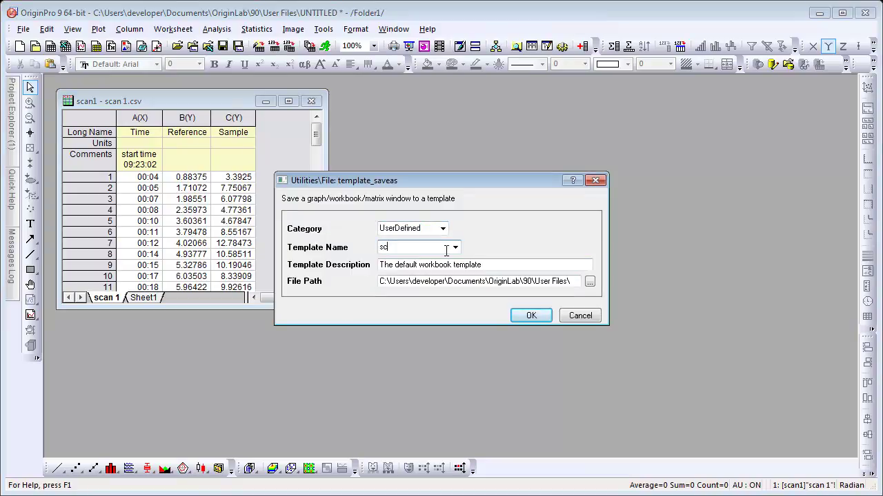
click(533, 318)
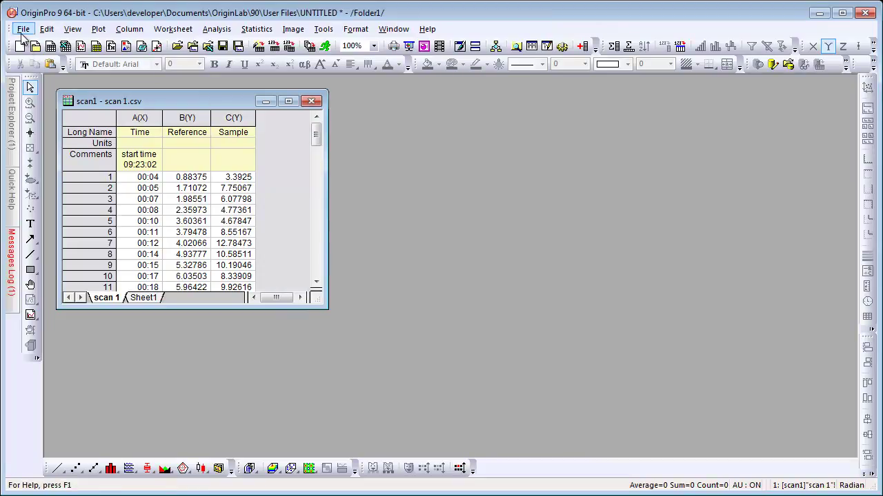
Create a new scan2 workbook from scan.otw and move it beside scan1
click(22, 31)
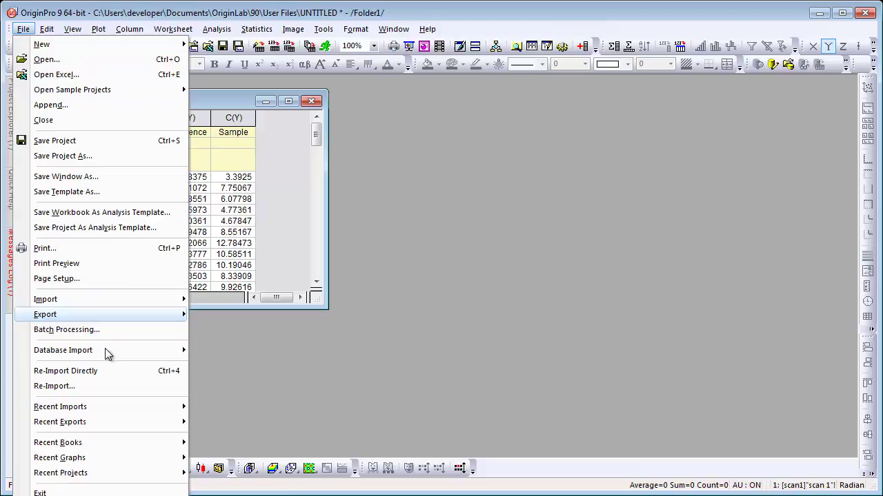
mouse_move(112, 444)
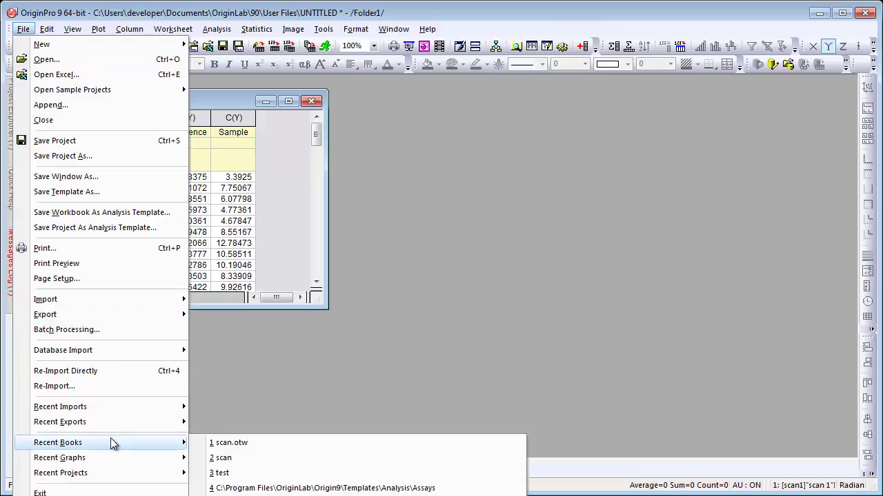
click(241, 447)
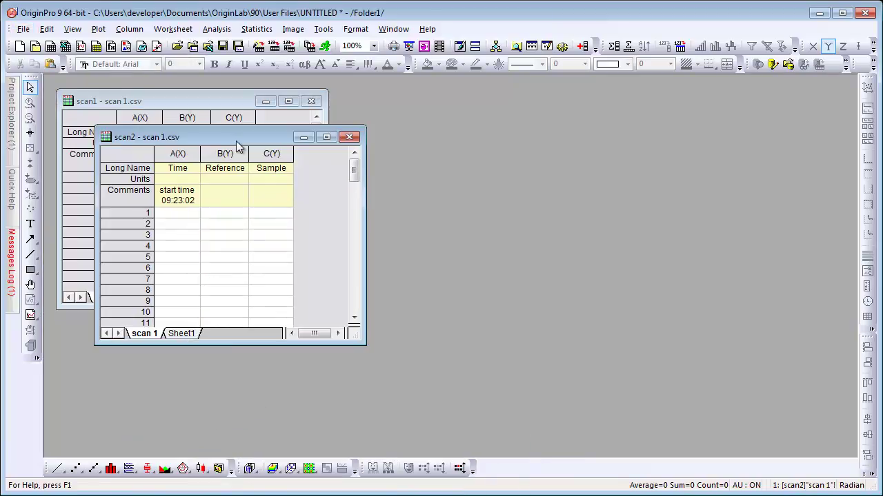
drag(238, 139, 437, 127)
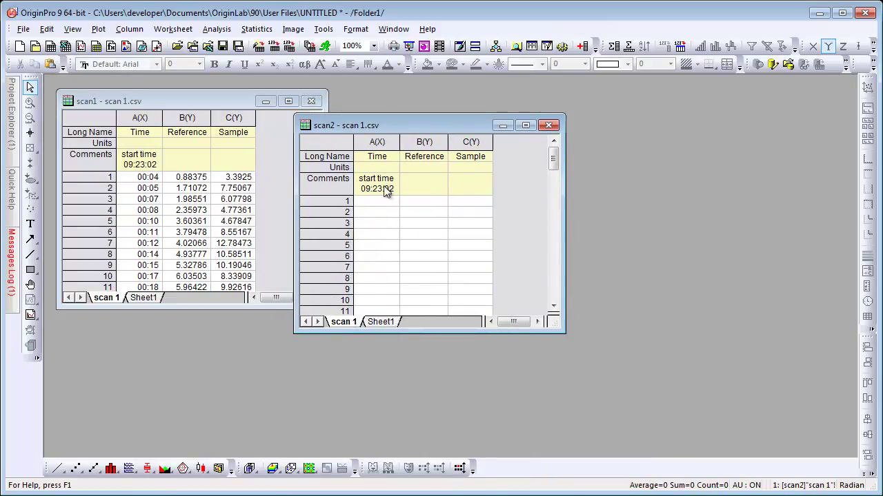
Check scan2's Sheet1 and empty scan 1 sheet with its column A start-time comment
click(390, 326)
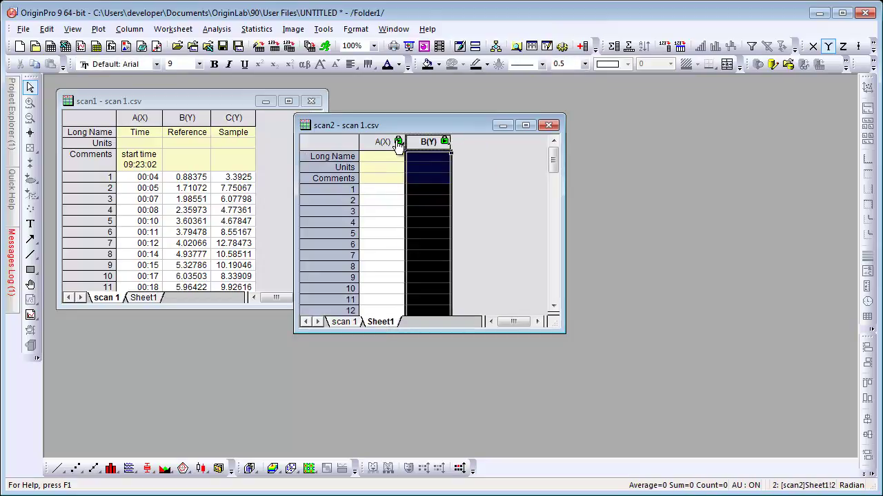
click(346, 325)
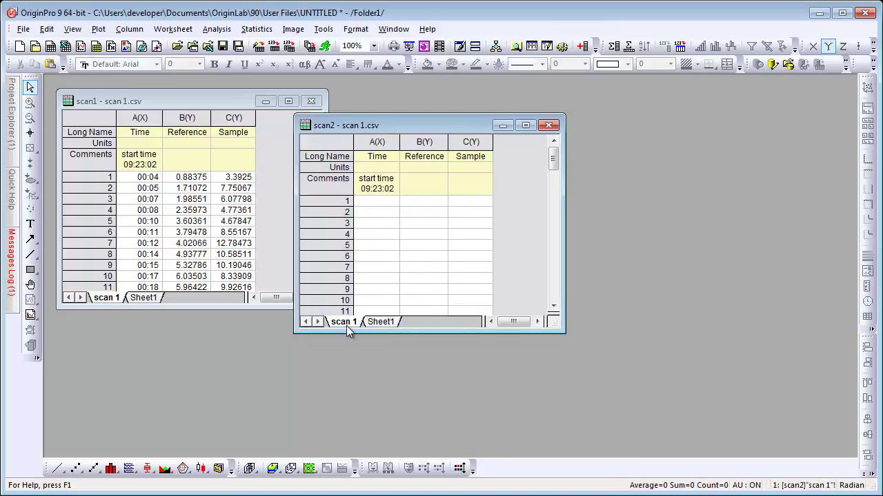
click(384, 191)
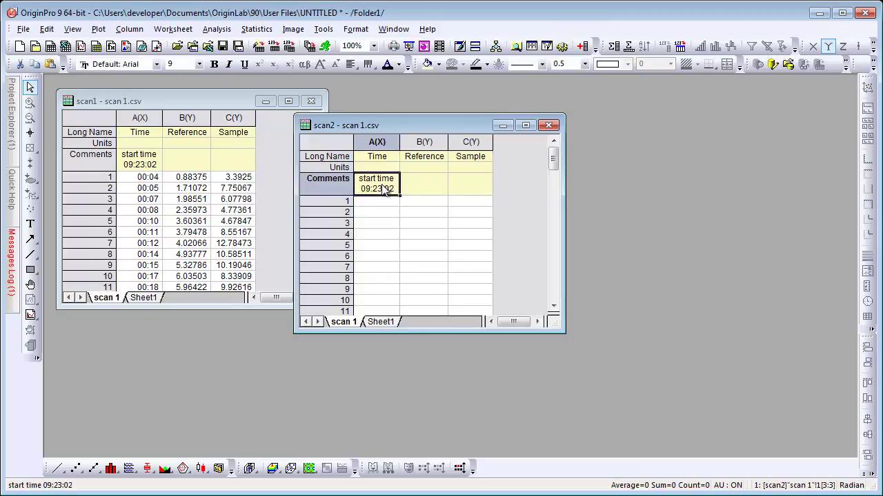
click(523, 200)
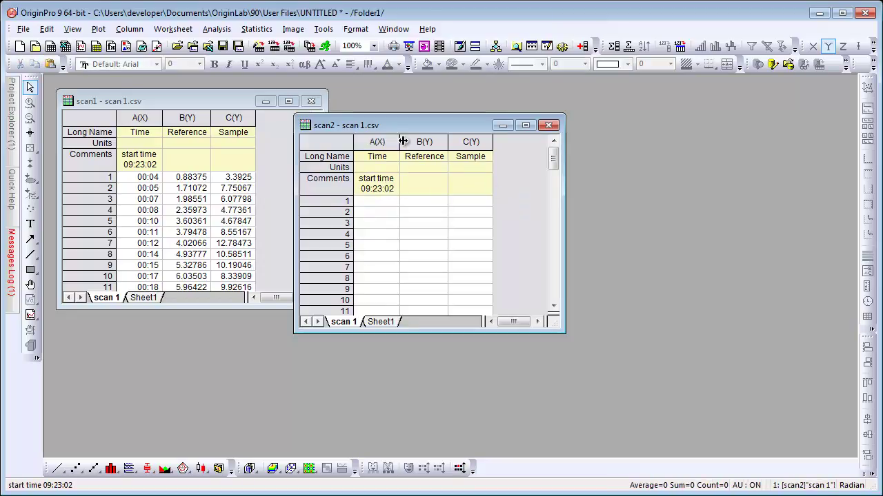
Import 'scan 2.csv' as comma-delimited into scan2 and view the recalculated Sheet1 differences
click(25, 30)
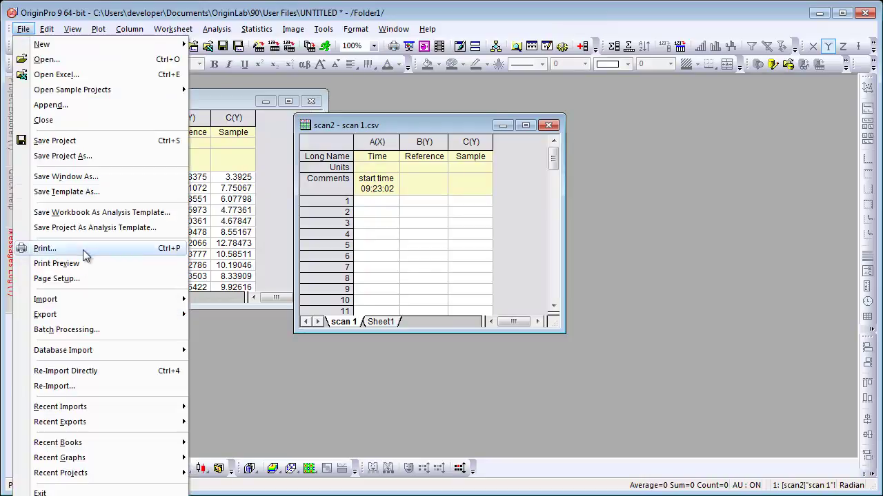
mouse_move(97, 303)
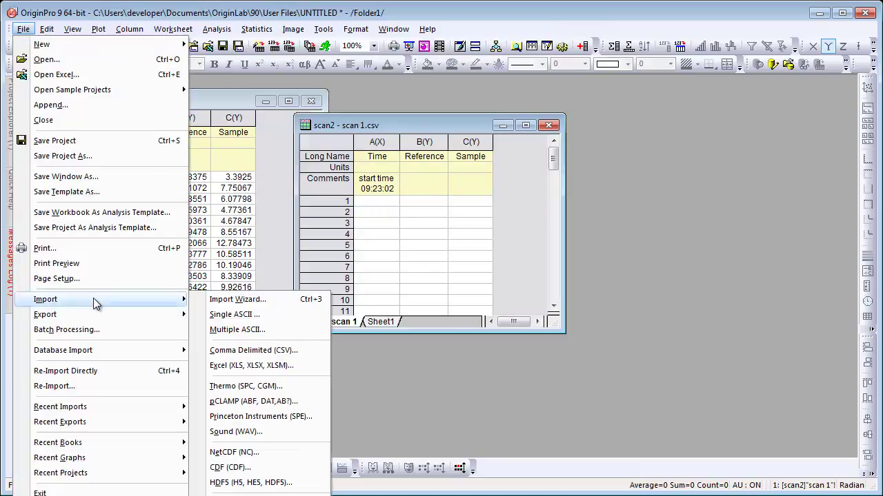
click(279, 352)
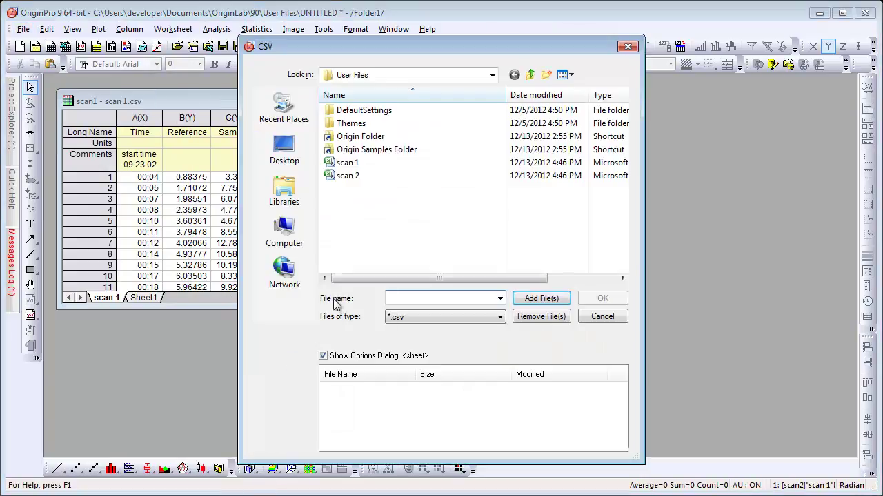
click(357, 176)
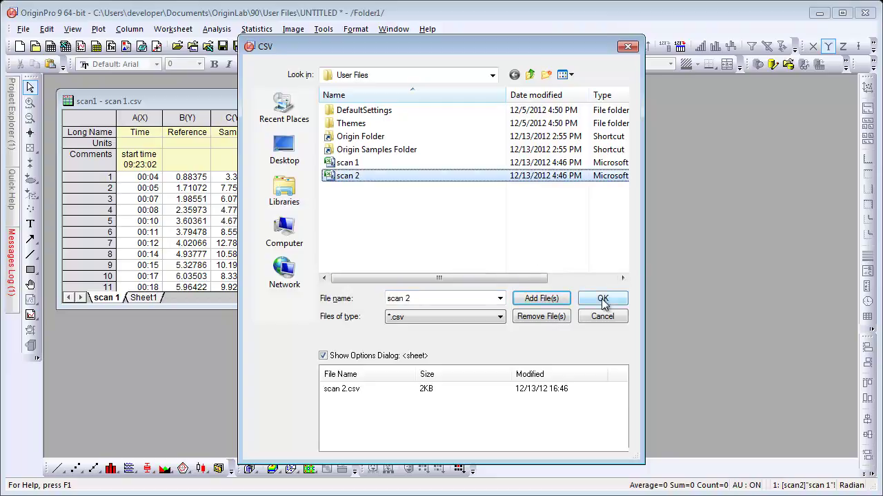
click(602, 298)
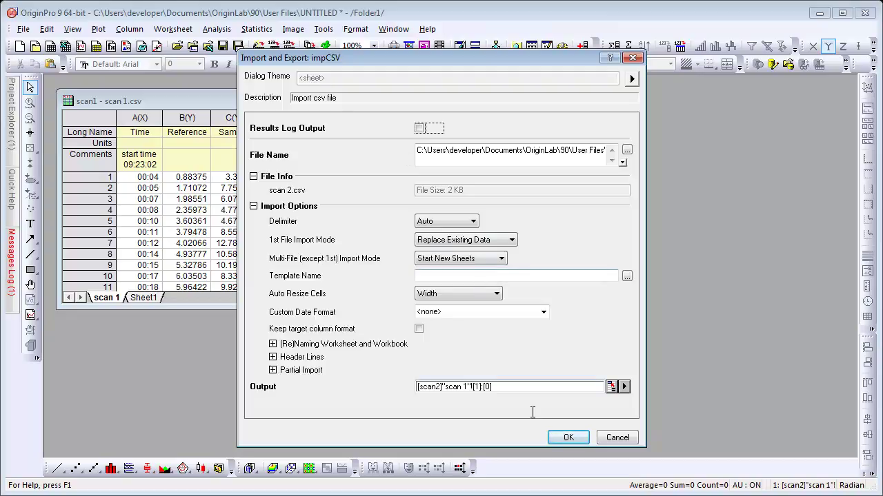
click(566, 438)
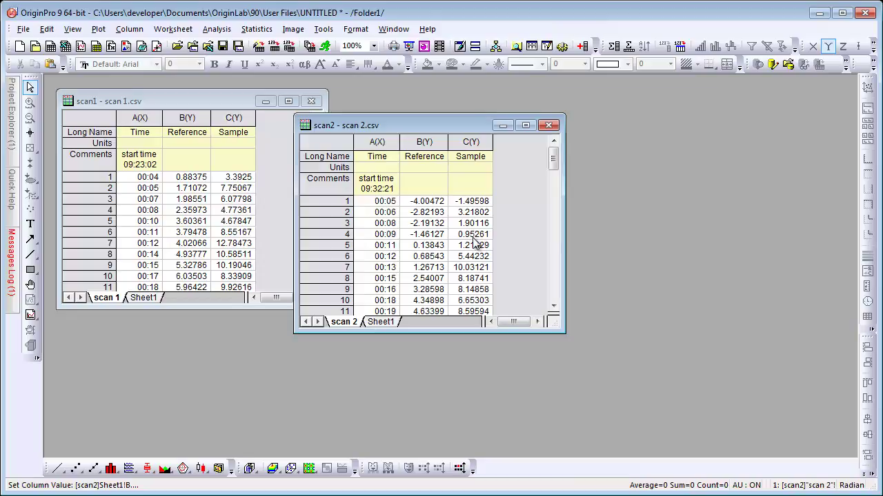
click(379, 322)
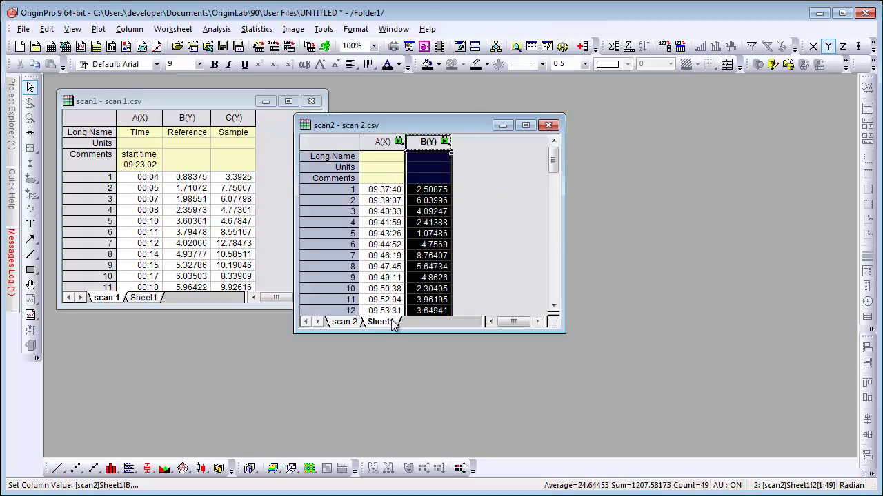